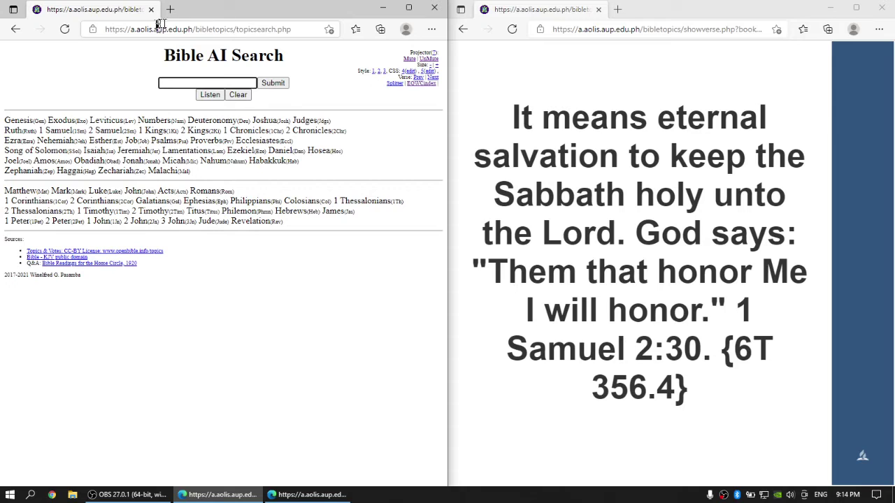
Search Bible AI Search for 'sabbath'.
click(186, 83)
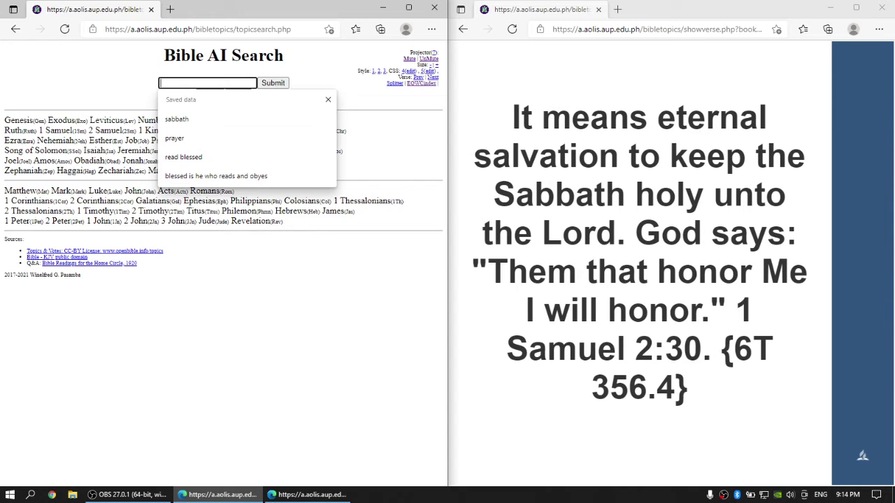
text(sabbath)
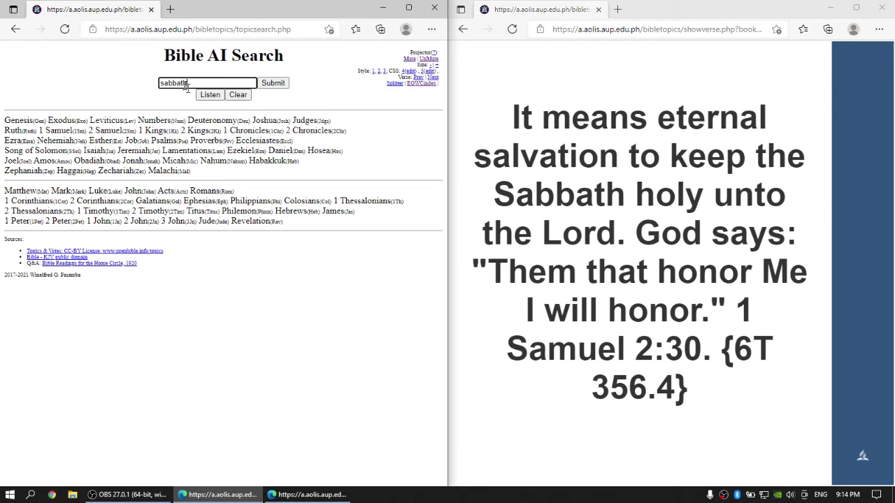
key(Return)
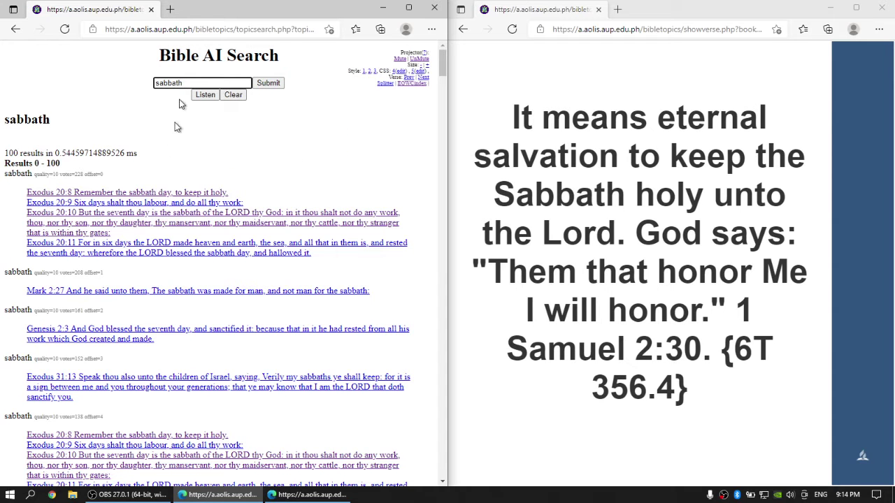
Project Exodus 20:8, 20:9 and 20:11, ending on Exodus 20:10.
click(162, 193)
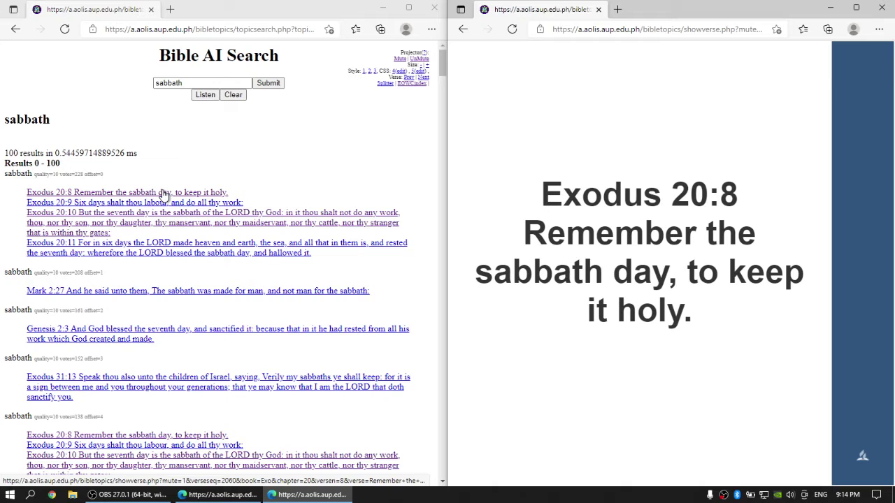
click(163, 204)
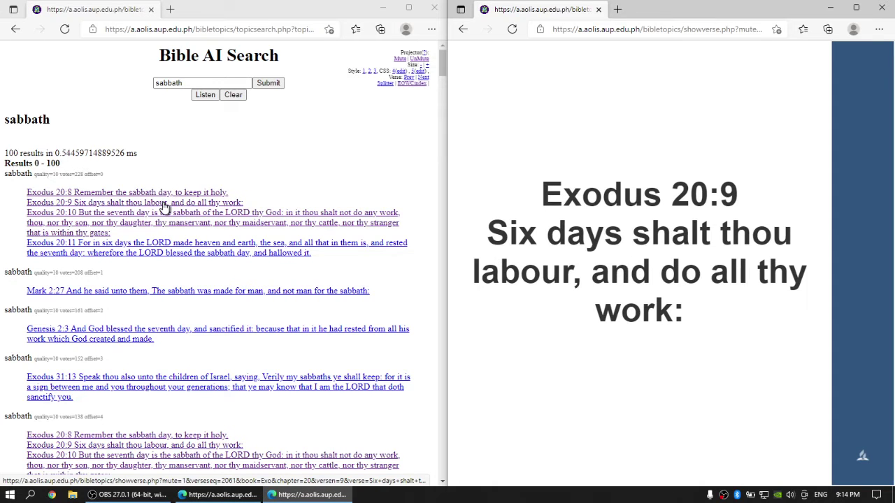
click(149, 245)
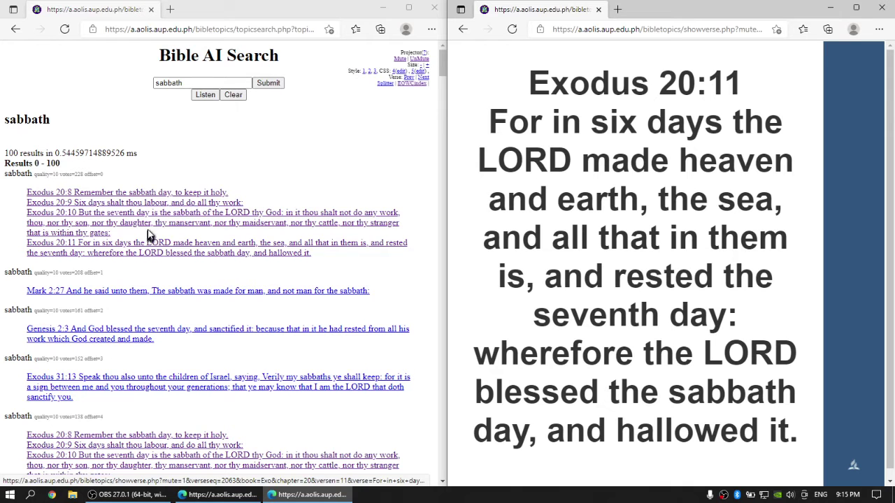
click(216, 222)
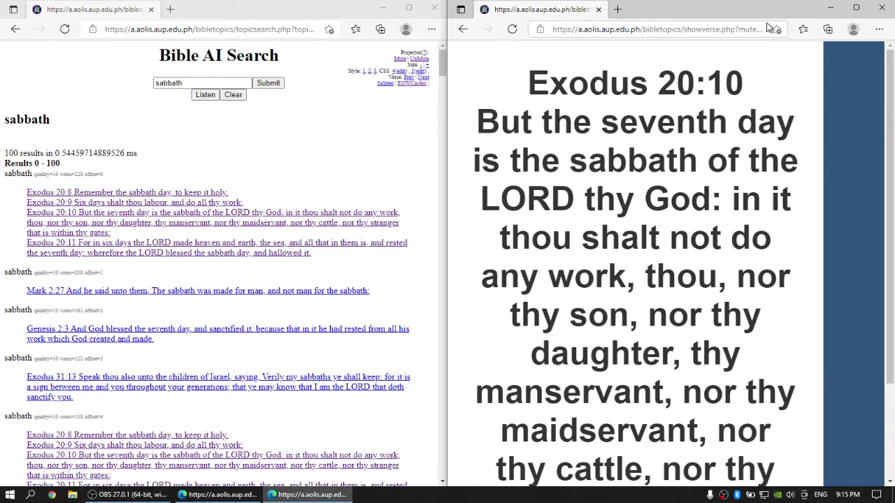
click(856, 8)
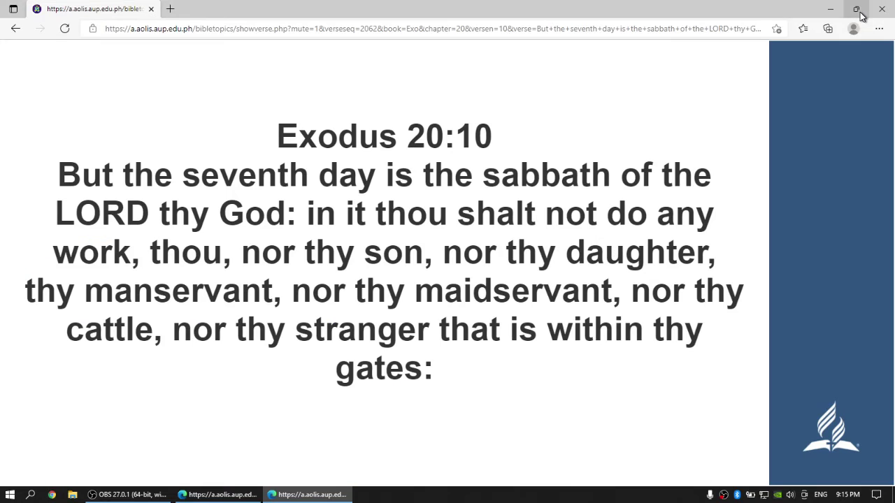
key(F11)
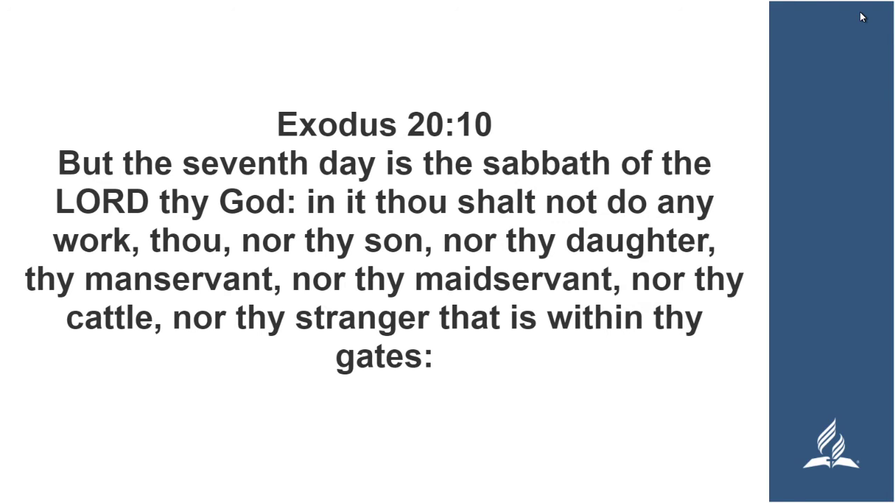
key(F11)
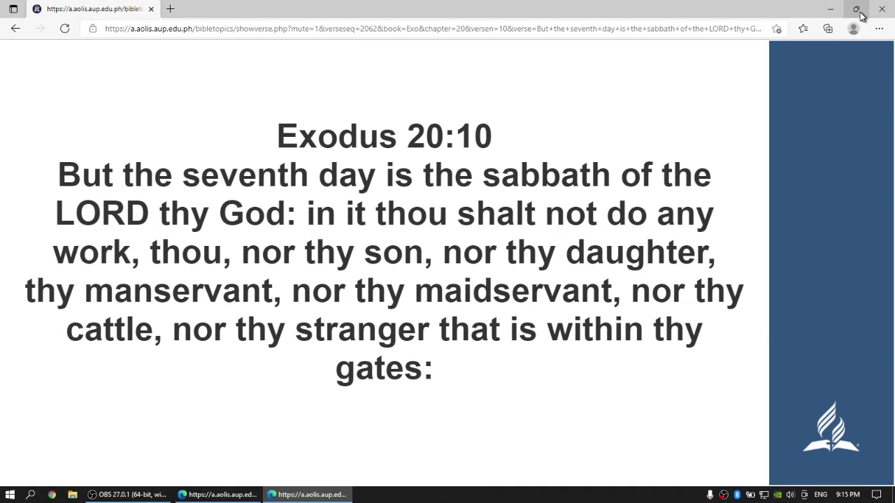
click(858, 10)
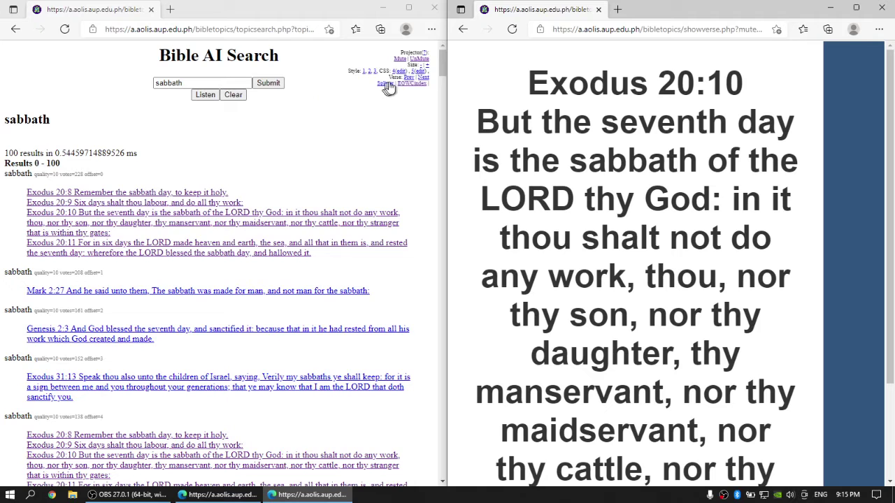
Search the Ellen G. White writings for 'sabbath'.
click(415, 84)
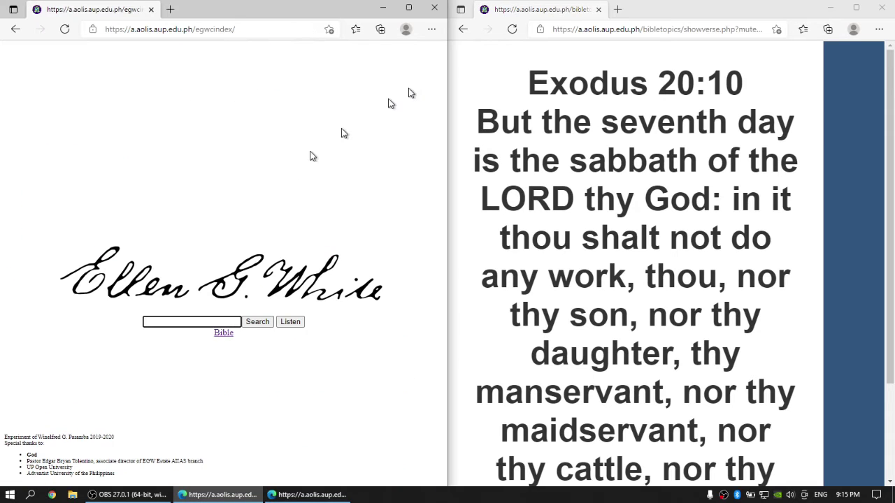
text(sabat)
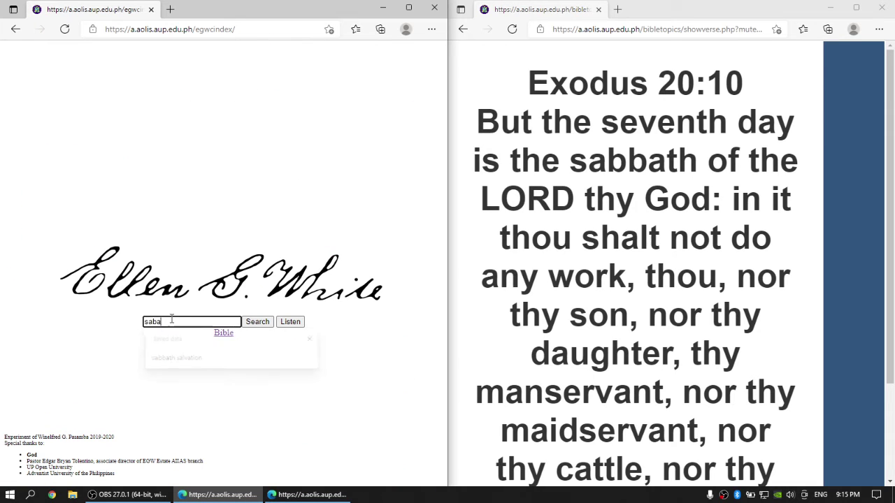
key(BackSpace)
key(BackSpace)
text(bath)
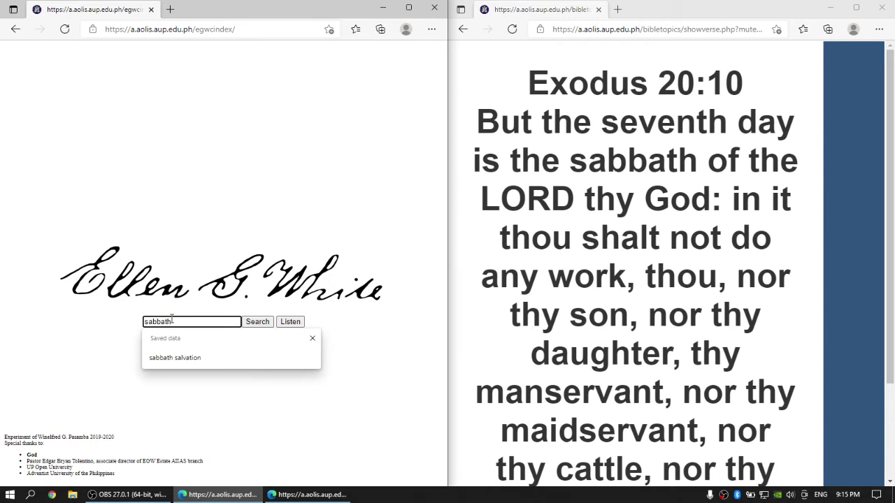
key(Return)
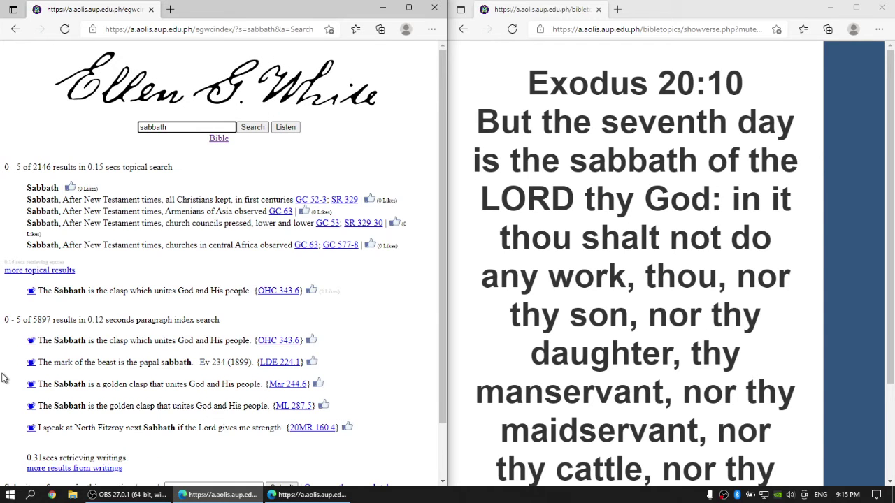
Extend the query and rerun it as 'salvational sabbath'.
click(199, 130)
text(sabbath)
key(Return)
key(ctrl+a)
text(sal)
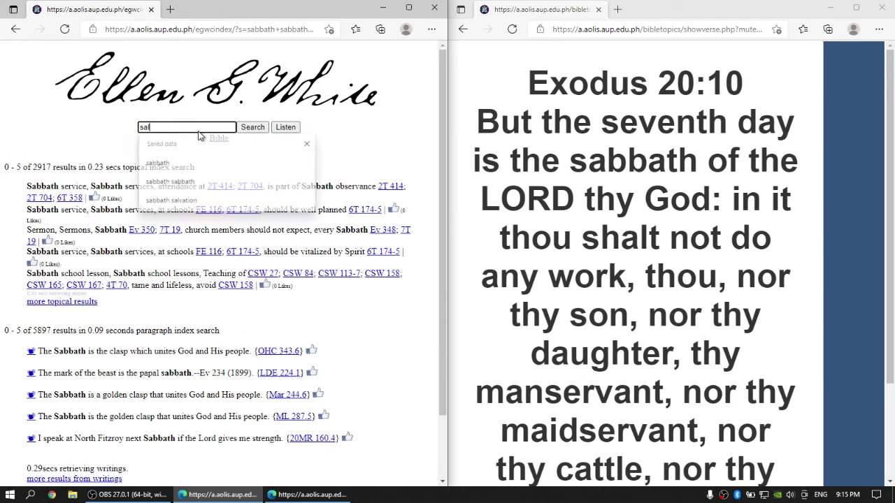
text(vational sabbath)
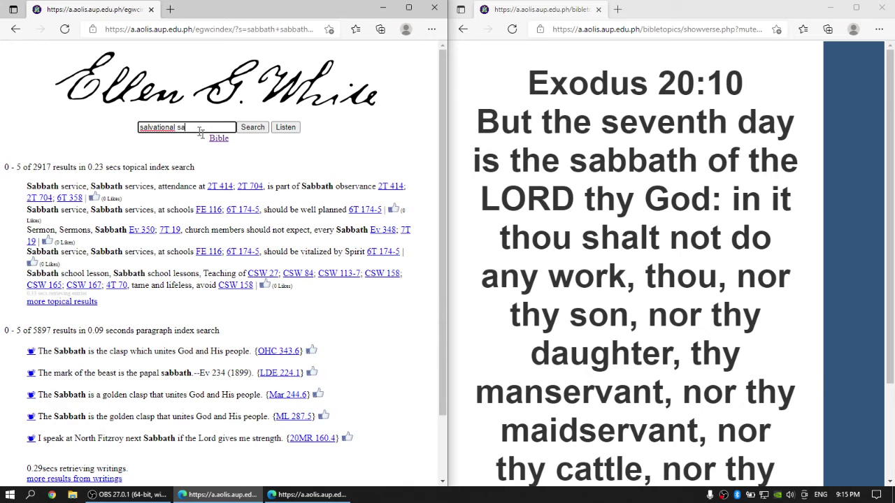
key(Return)
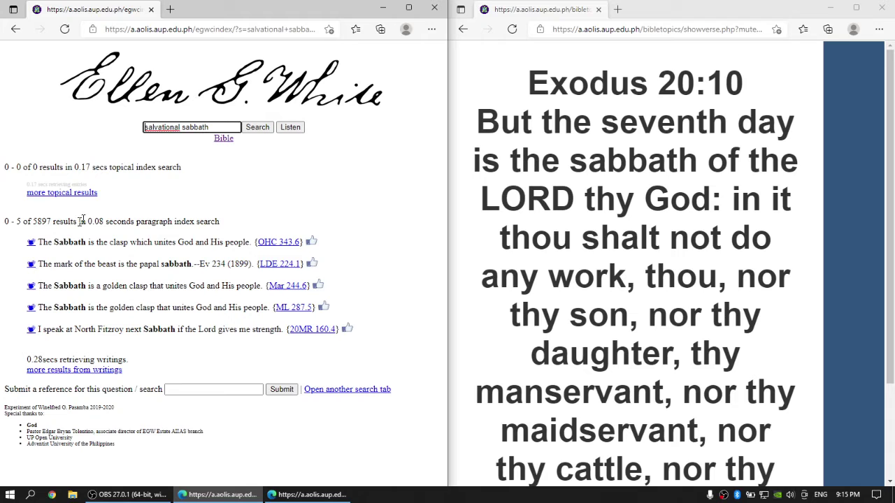
Reword the query to 'sabbath salvation' and run the search.
double_click(172, 127)
text(salvational)
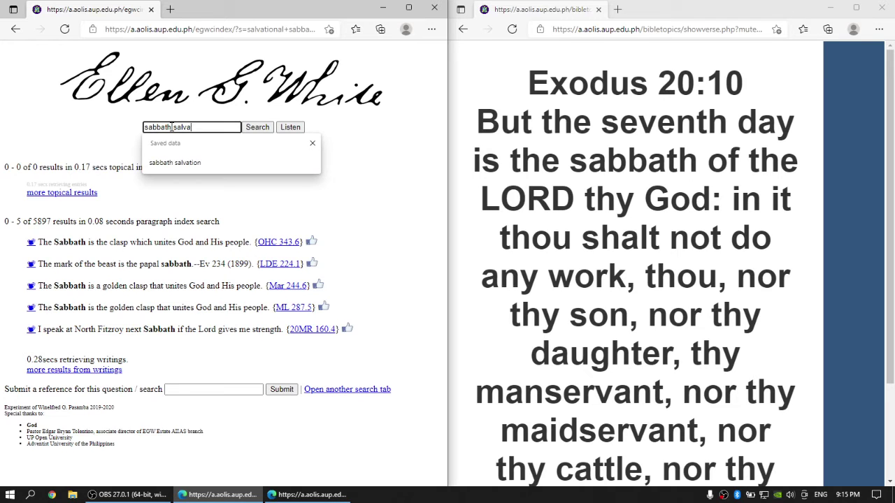
key(Return)
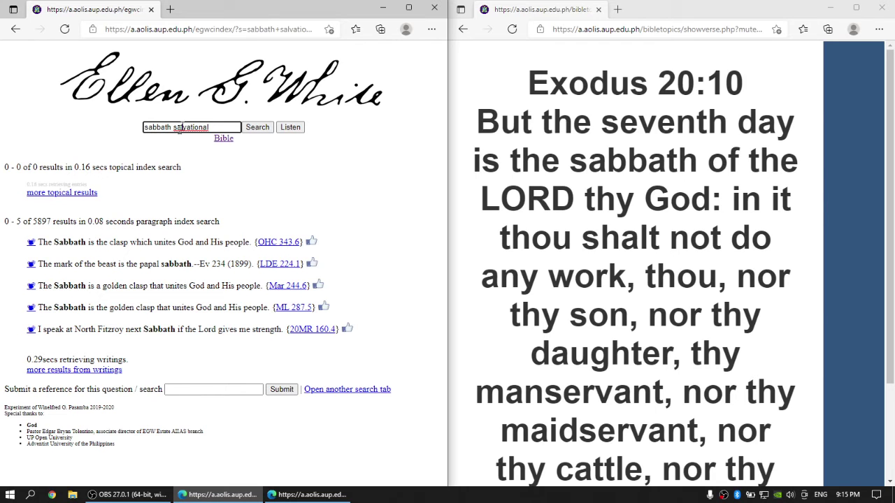
click(232, 127)
key(BackSpace)
key(BackSpace)
key(Return)
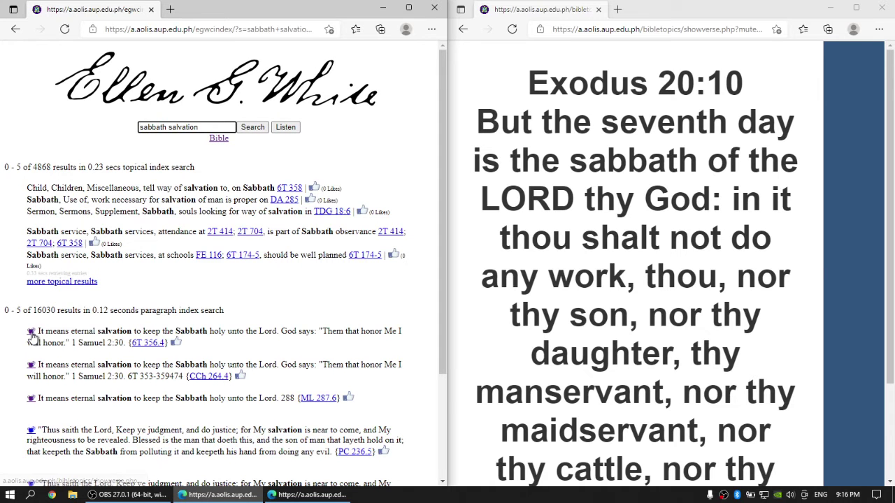
Project the 6T 356.4 quote, view it maximized and full screen, then restore the window.
click(31, 335)
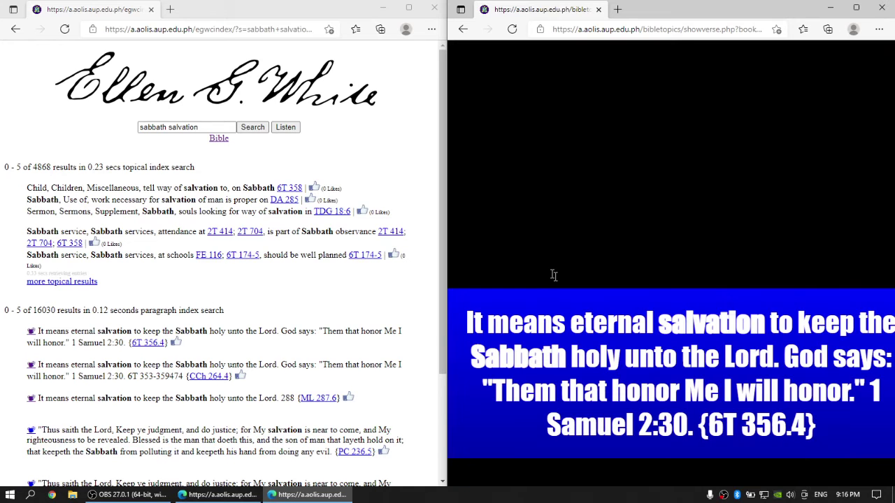
click(856, 7)
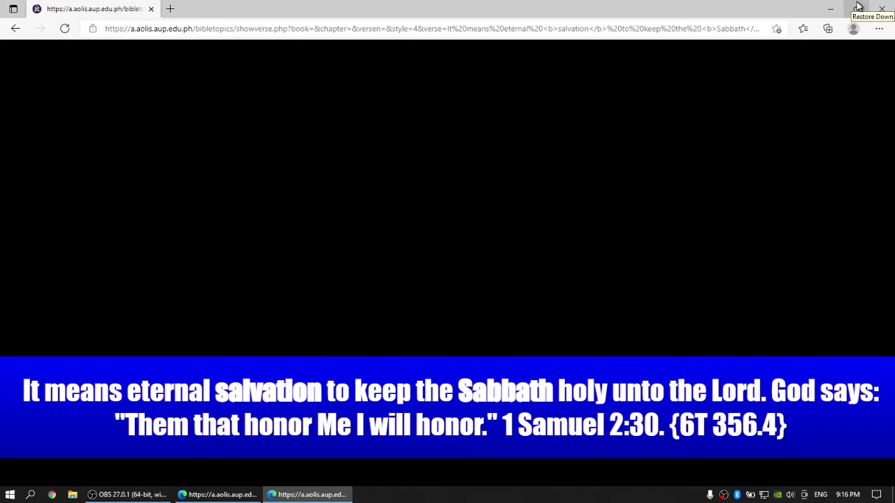
key(F11)
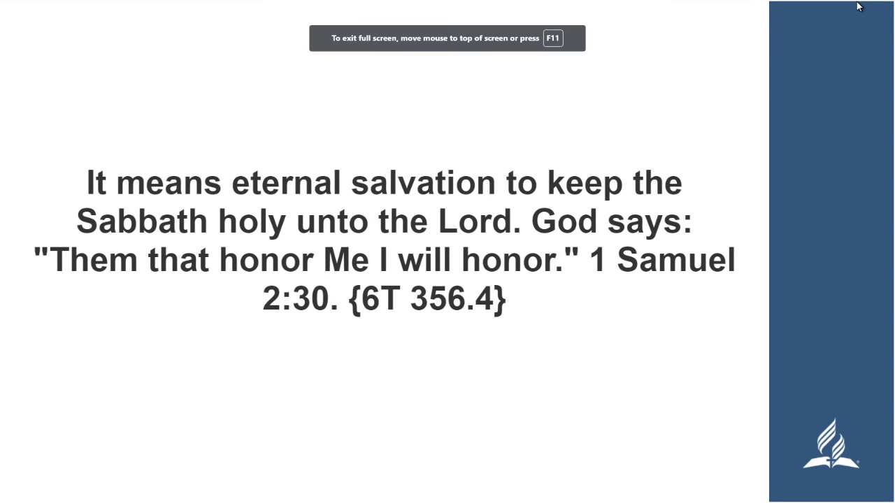
key(F11)
key(F11)
key(F11)
click(857, 7)
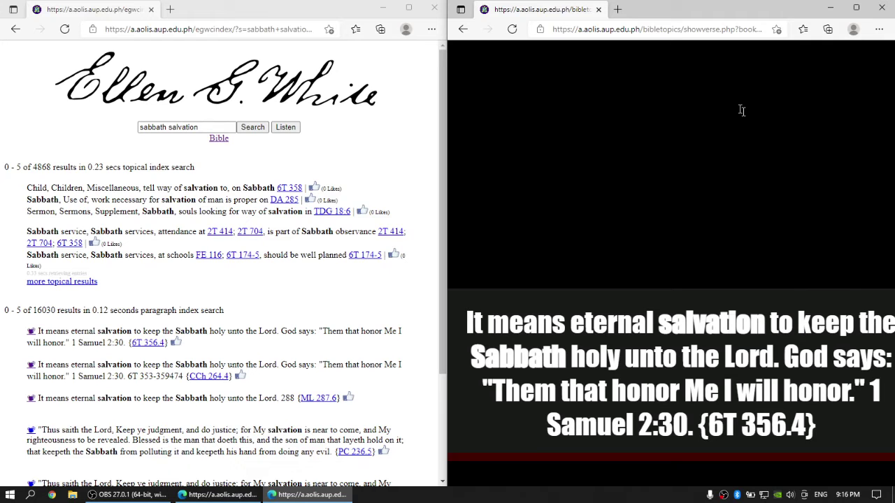
Step the full-screen projector back through earlier Genesis verses to Genesis 1:4.
key(F11)
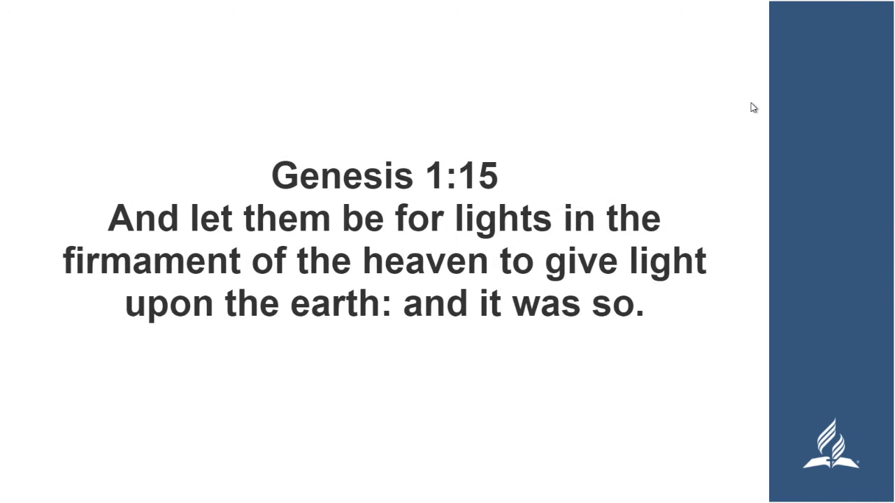
key(Left)
key(Left)
key(Left)
key(Left)
key(alt+Tab)
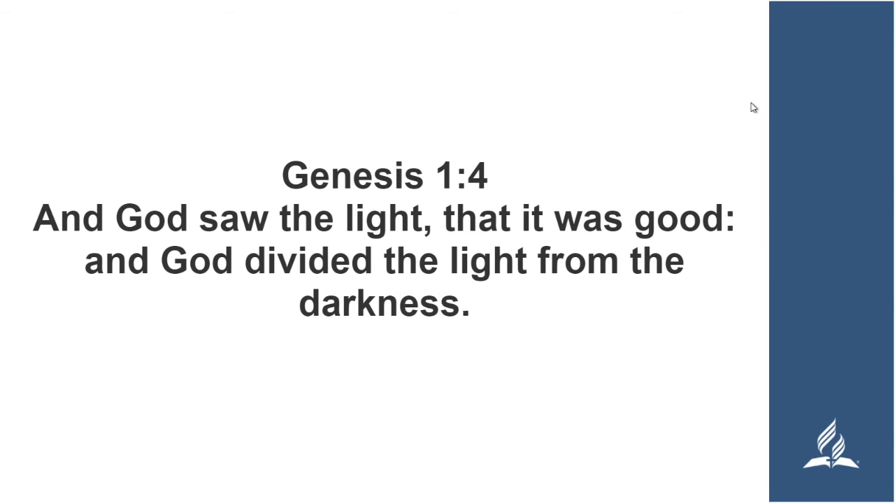
key(F11)
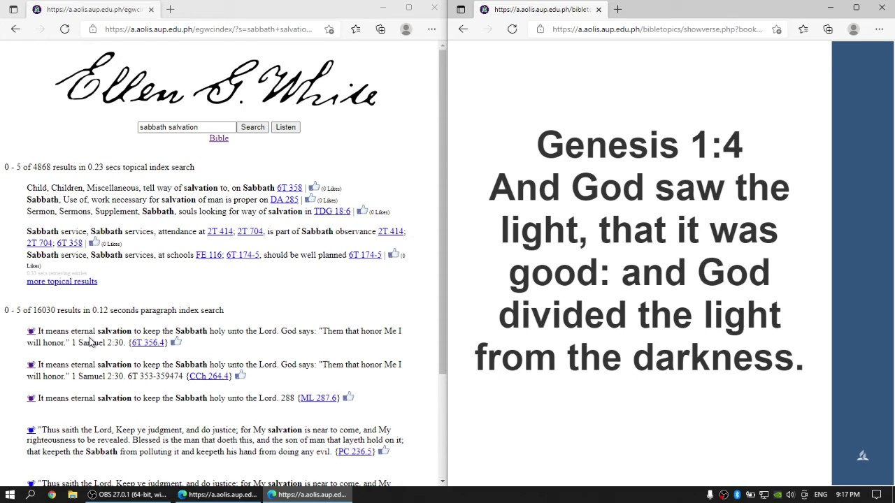
Project the CCh 264.4 Sabbath quote, then return to the Bible search page.
click(32, 400)
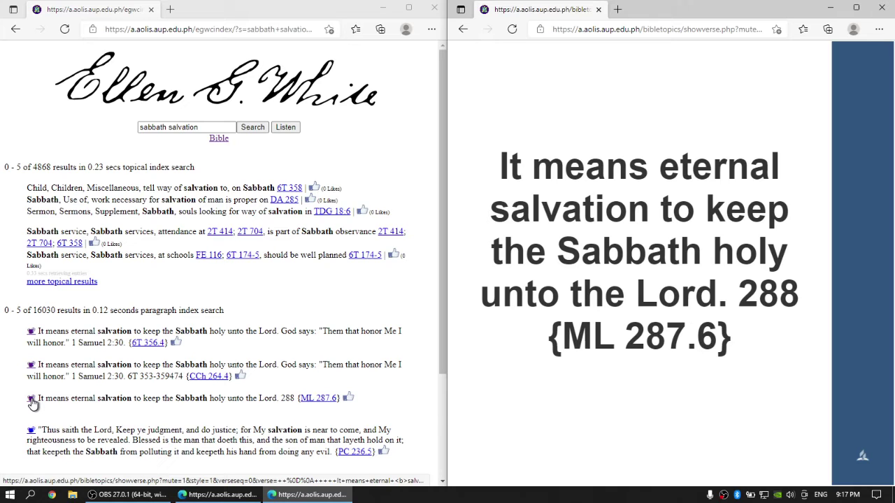
click(31, 366)
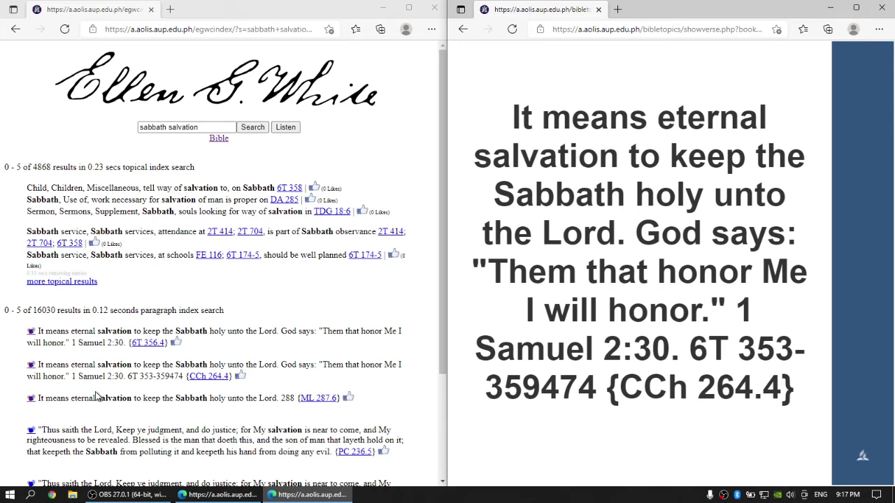
click(225, 140)
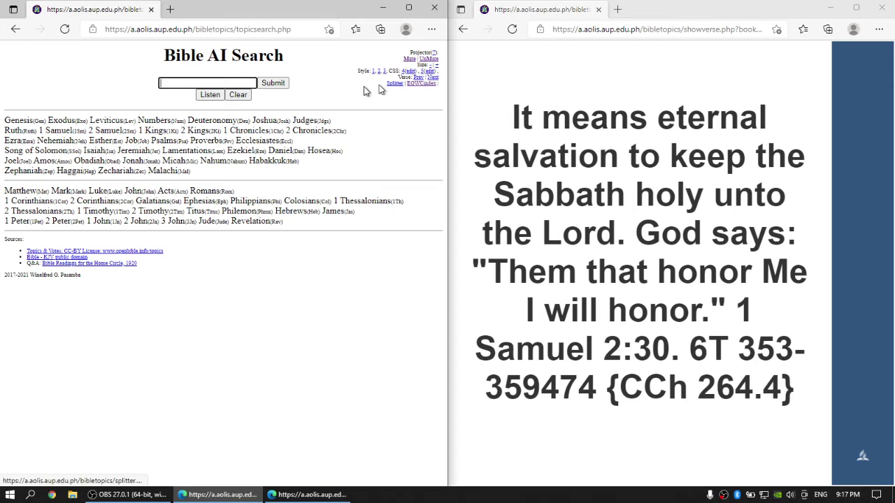
In a new tab, search Bing for 'welcome welcome sabbath morning lyrics'.
click(170, 10)
text(wel)
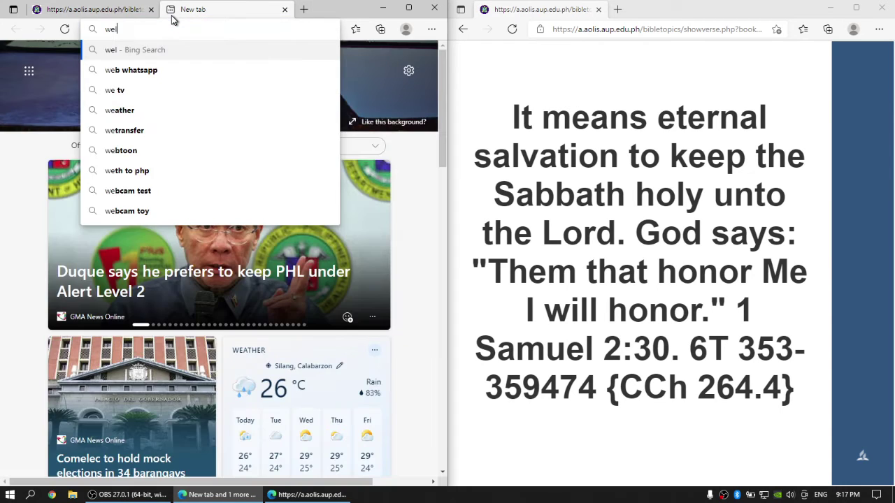
text(come welcome)
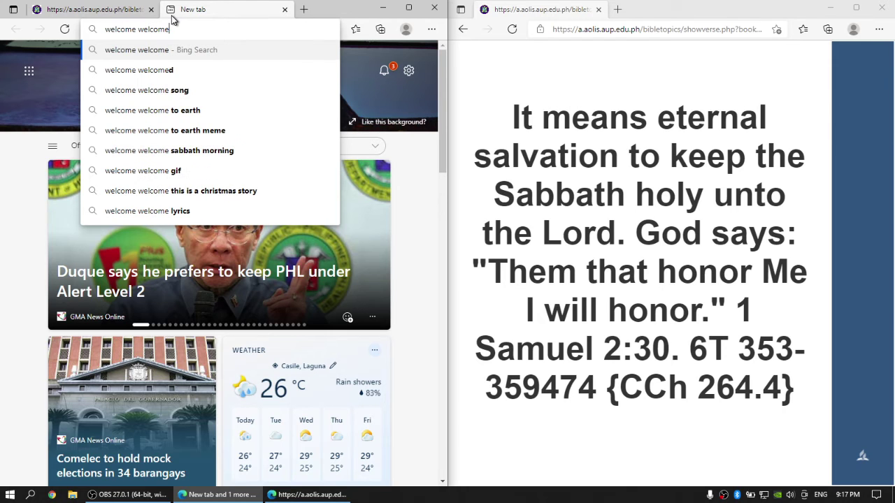
text( sabb)
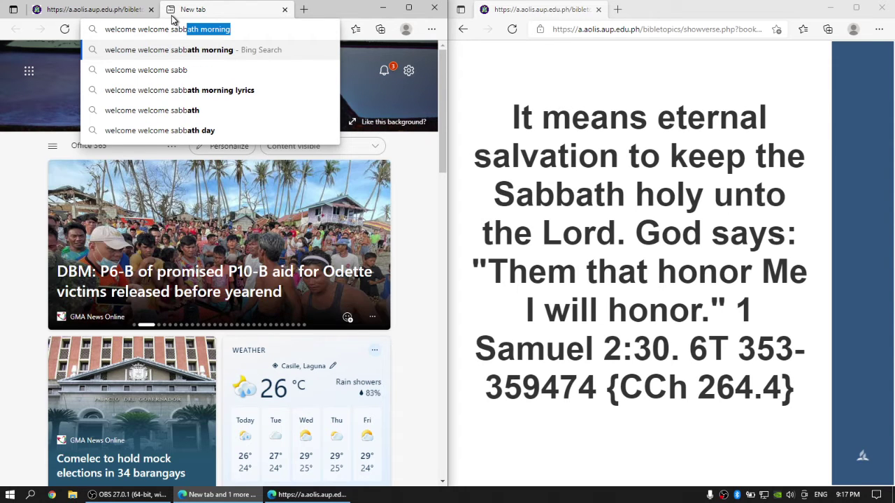
key(Down)
key(Down)
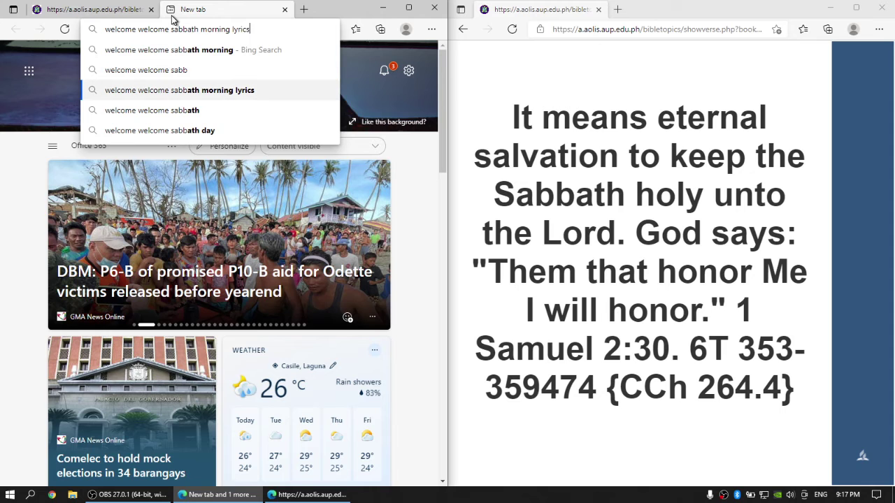
key(Return)
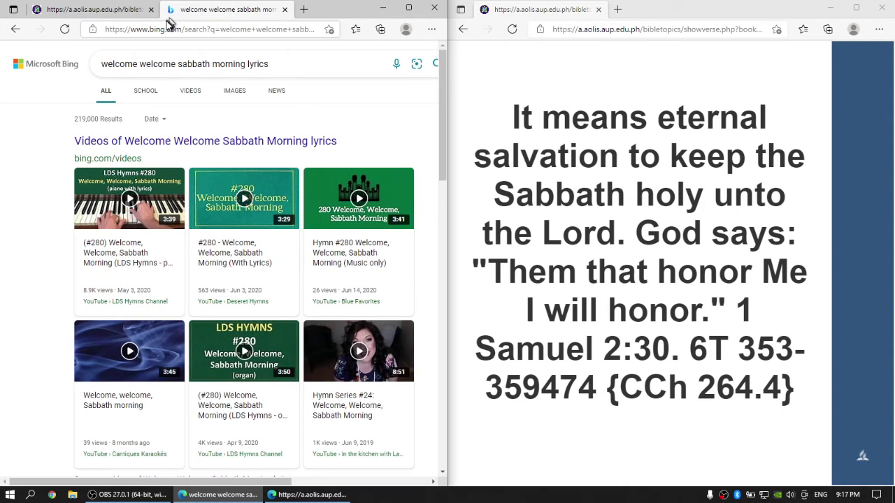
Search Bing for 'what a friend we have in jesus lyrics'.
click(201, 29)
text(wh)
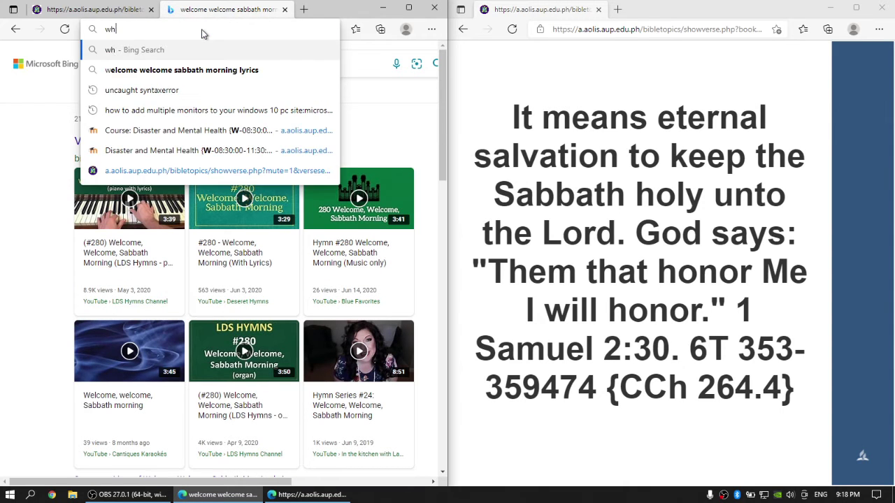
text(at a frie)
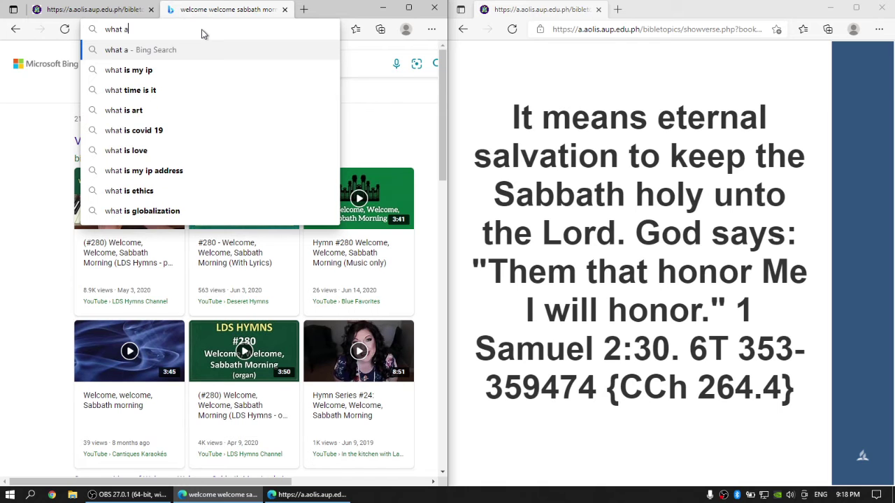
key(Return)
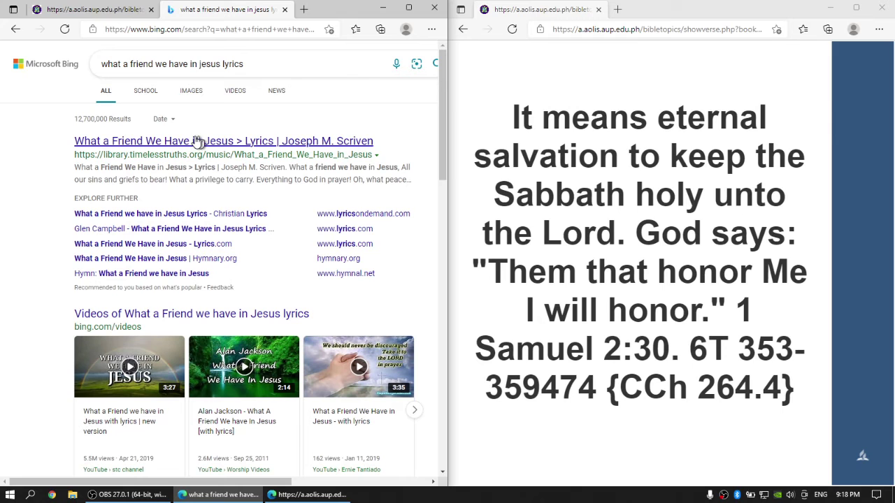
key(ctrl+l)
Search Google for 'what a friend we have in jesus lyrics' and select the four-stanza lyrics.
text(google.com)
key(Return)
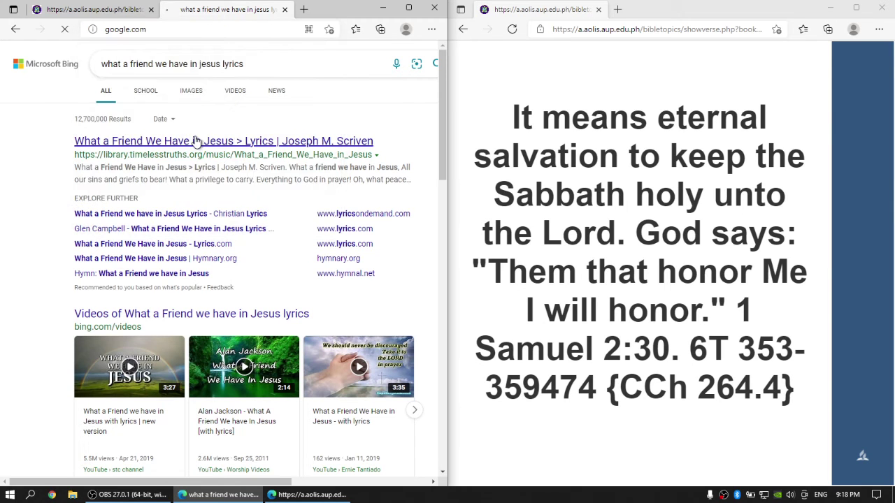
text(what a fr)
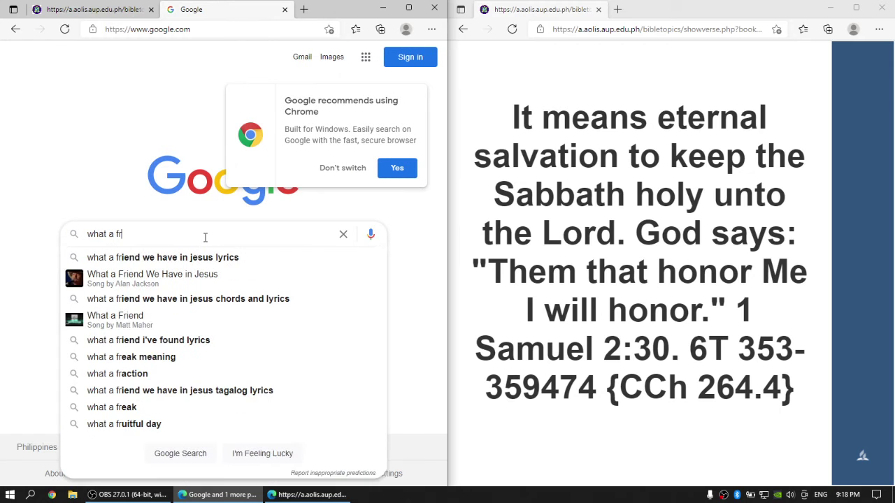
text(i)
key(Down)
key(Return)
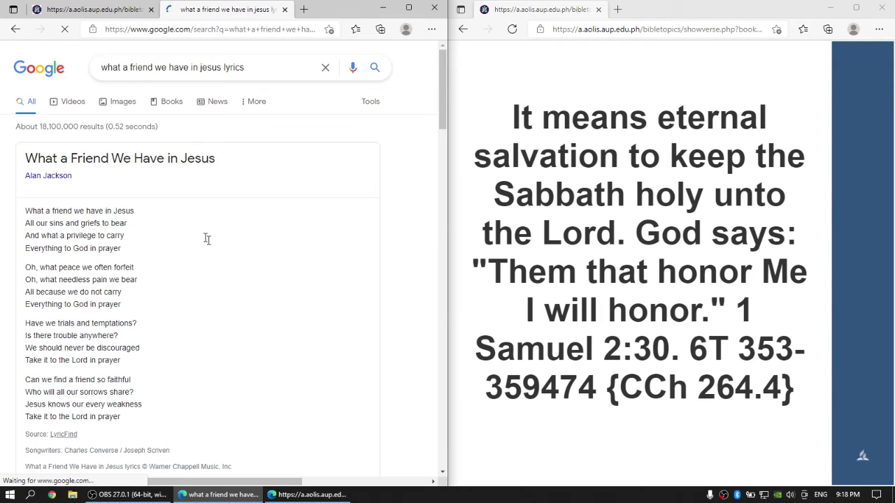
scroll(89, 247, down, 1)
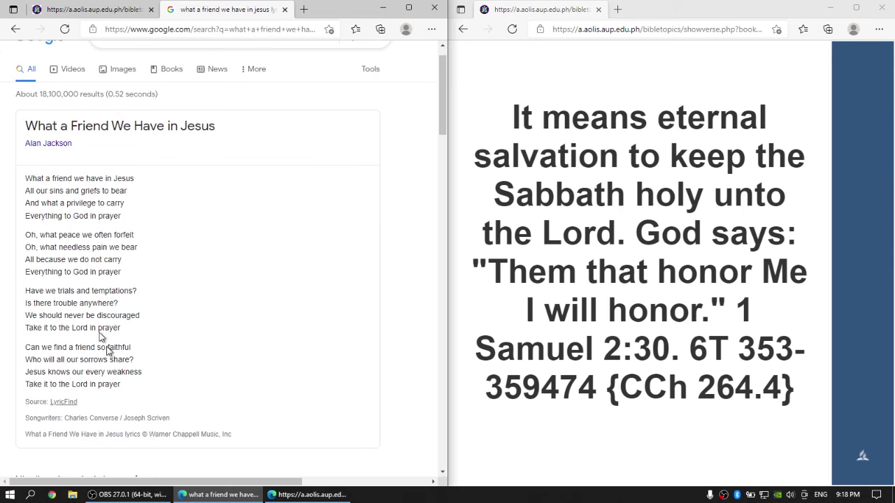
drag(126, 391, 19, 177)
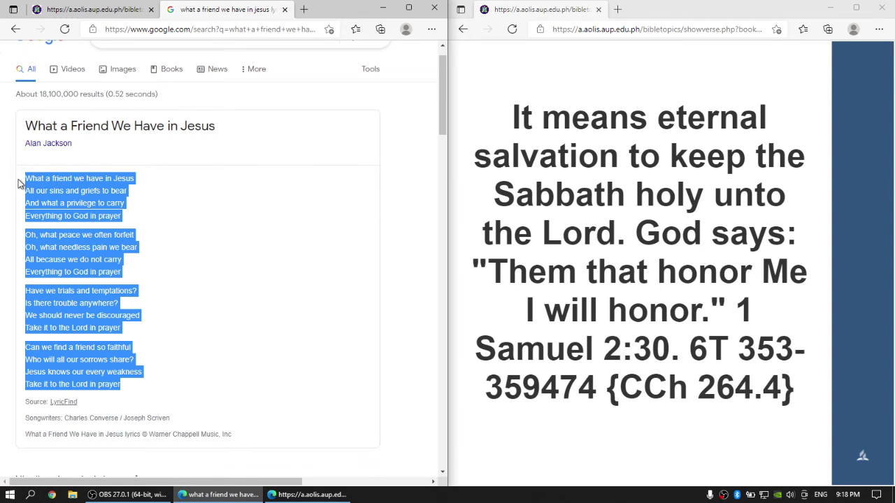
Paste the hymn lyrics into the lyrics splitter and split them into eight slides.
click(52, 15)
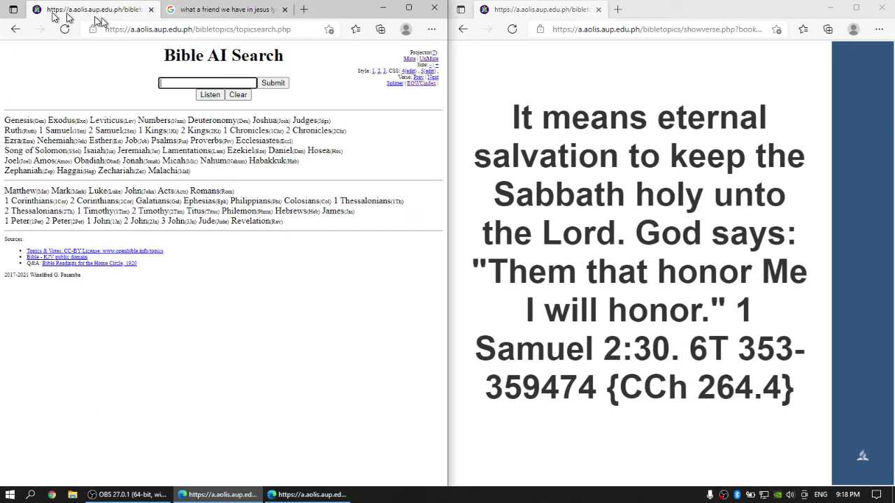
click(400, 84)
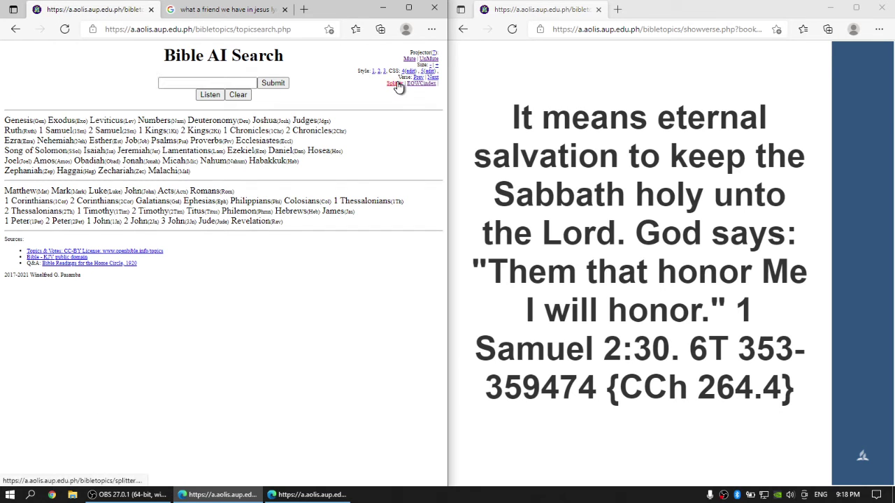
click(337, 83)
key(ctrl+v)
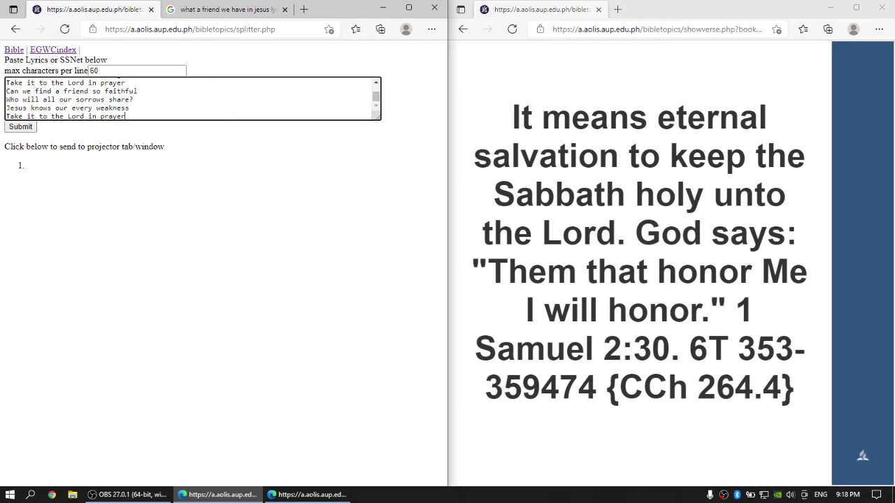
click(23, 127)
Project lyric slides 1 to 3 and switch to the blue lower-third style on black.
click(54, 169)
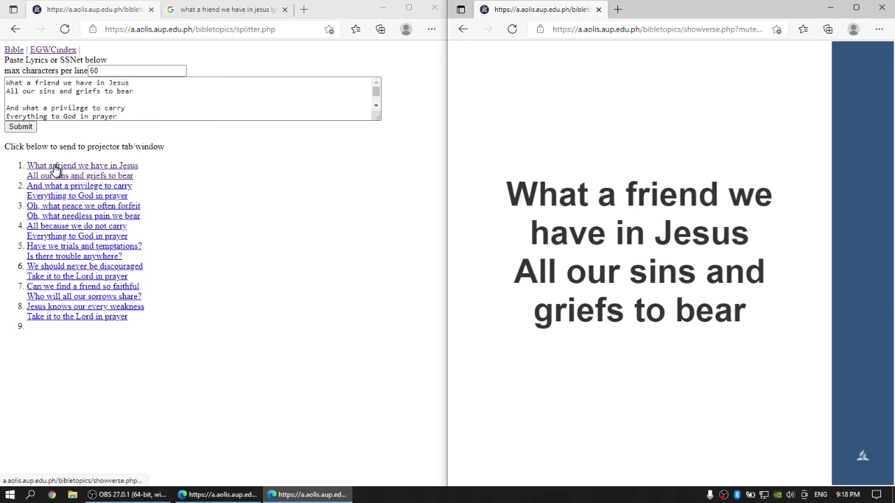
click(56, 190)
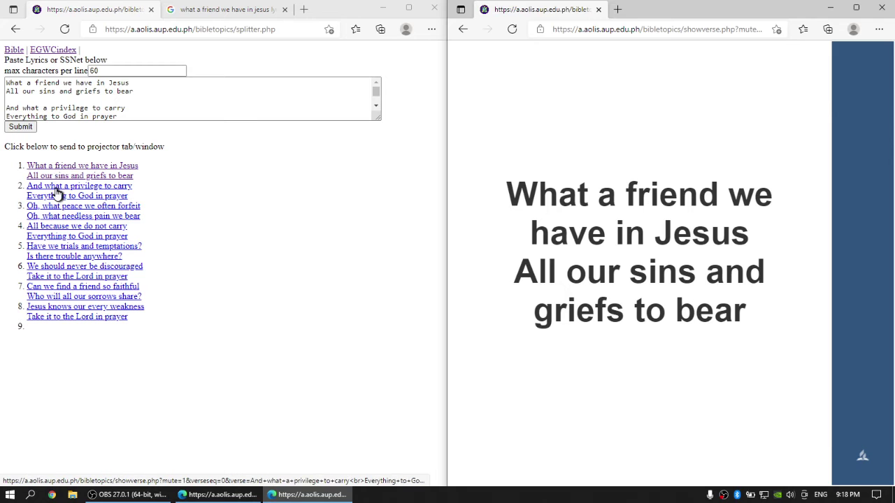
click(60, 207)
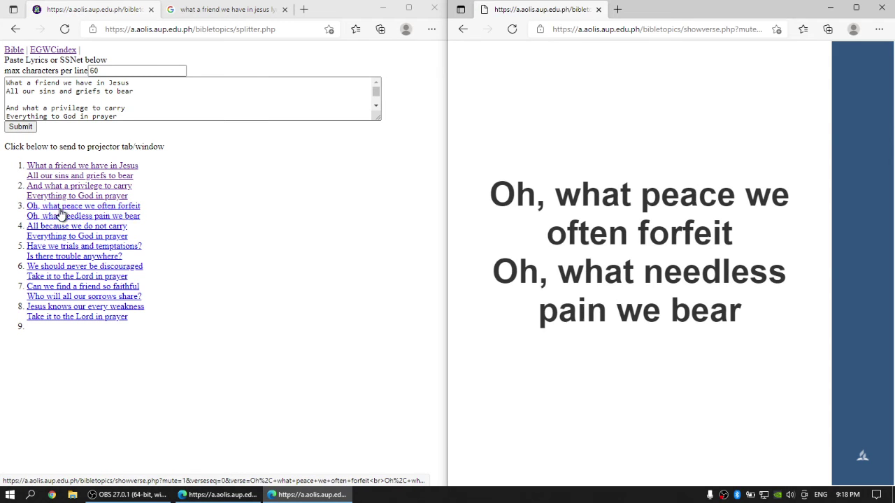
click(591, 205)
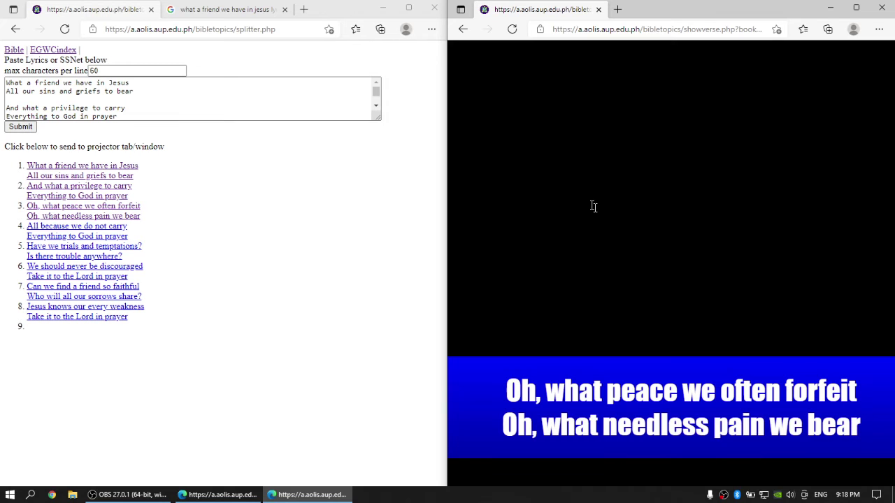
Cycle the lower-third band colour, settling on dark grey.
click(593, 206)
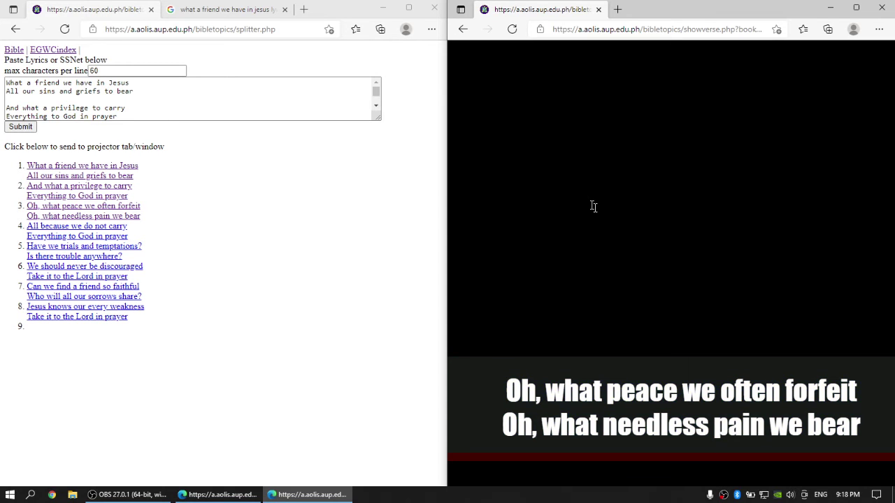
click(593, 206)
click(593, 206)
click(593, 206)
click(593, 206)
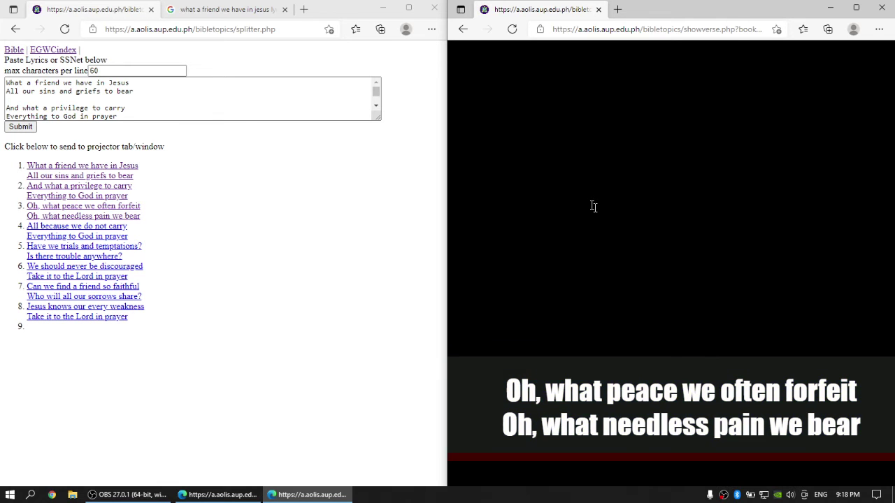
Project lyric slides 1 through 8, ending on 'Jesus knows our every weakness'.
click(81, 169)
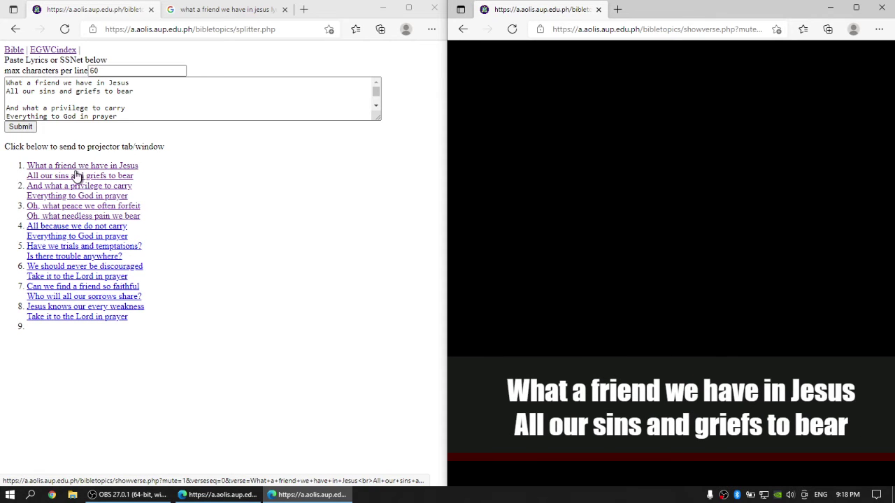
click(73, 192)
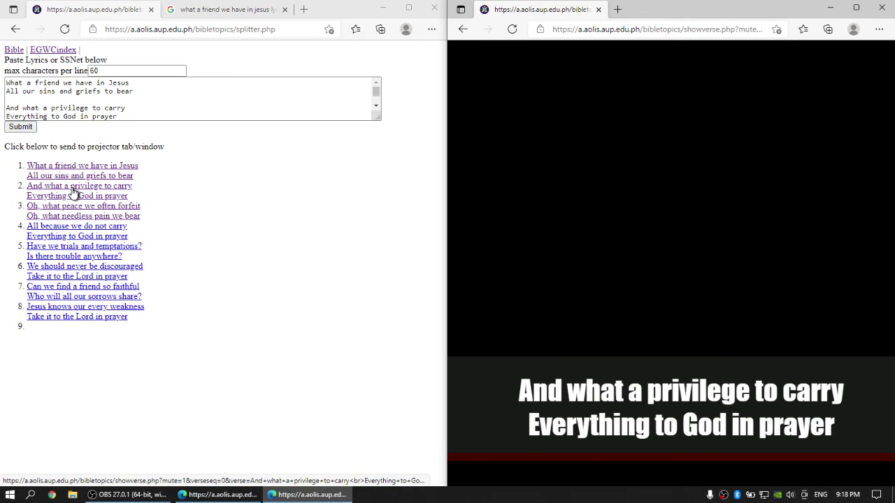
click(70, 216)
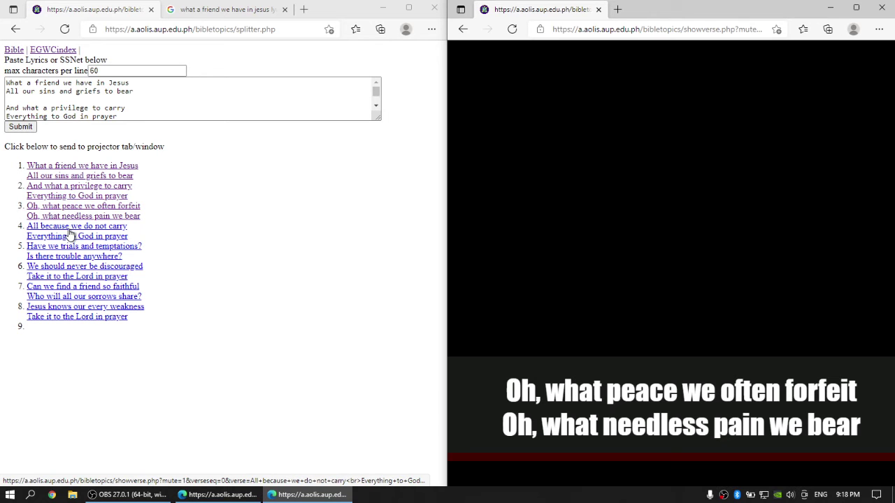
click(70, 233)
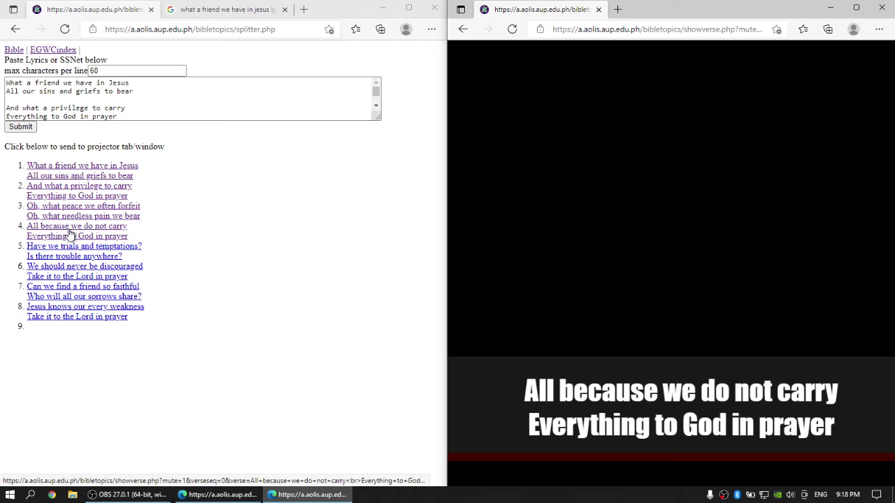
click(68, 249)
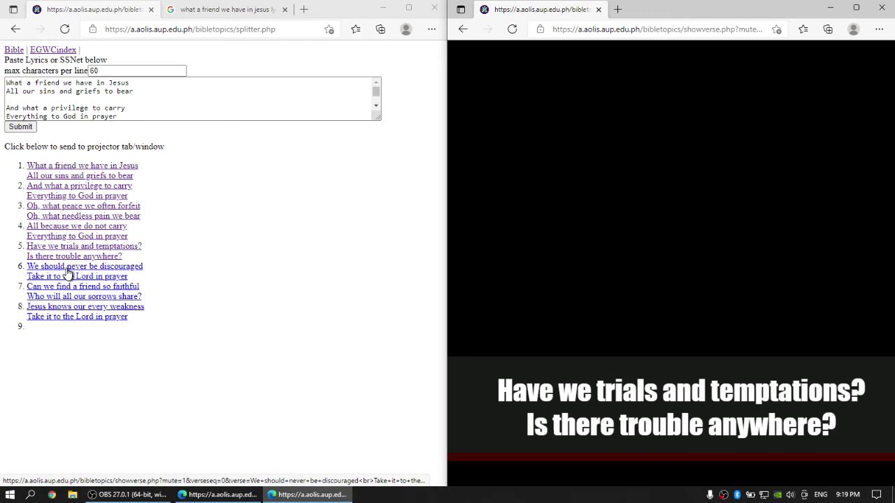
click(68, 273)
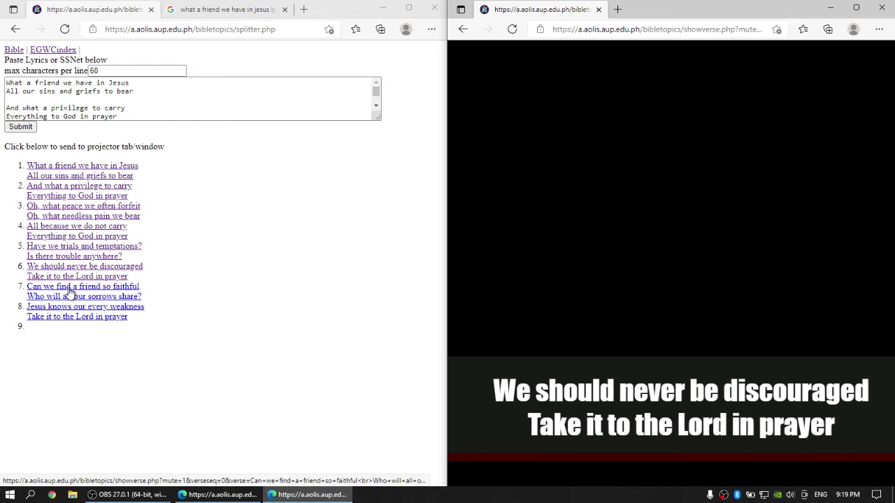
click(71, 293)
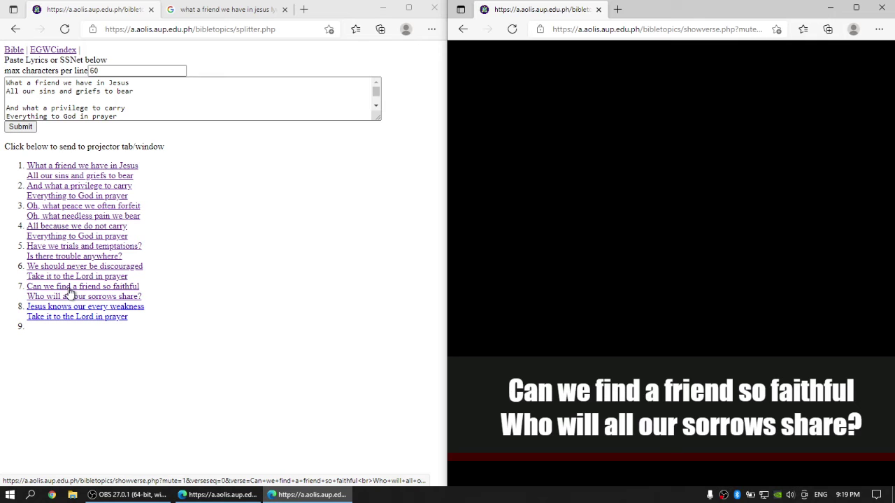
click(65, 316)
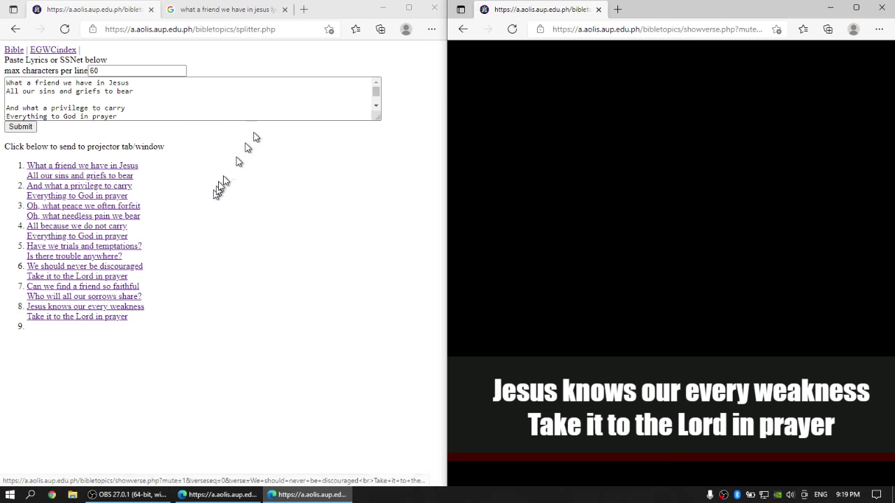
Search the Bible for verses in 1 Samuel.
click(14, 50)
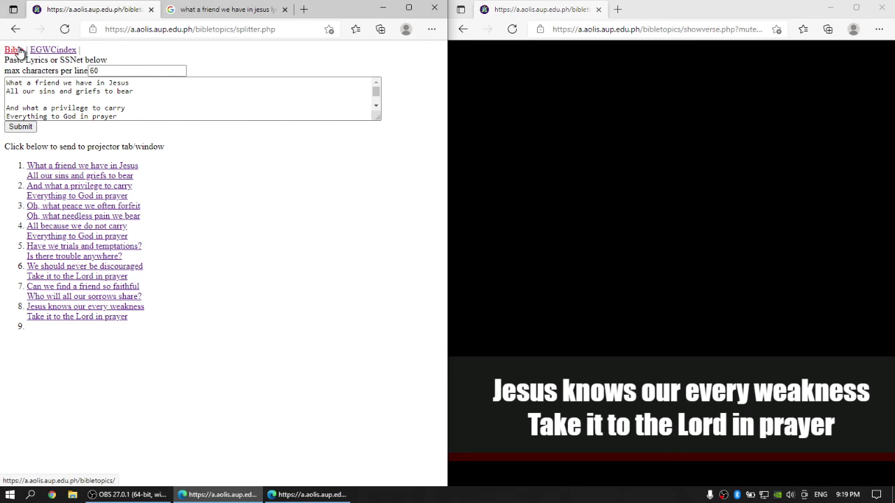
click(76, 131)
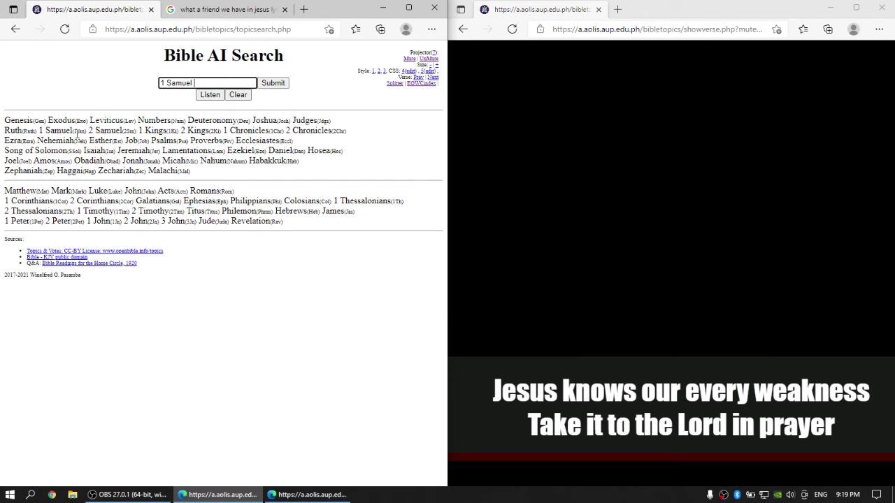
click(271, 83)
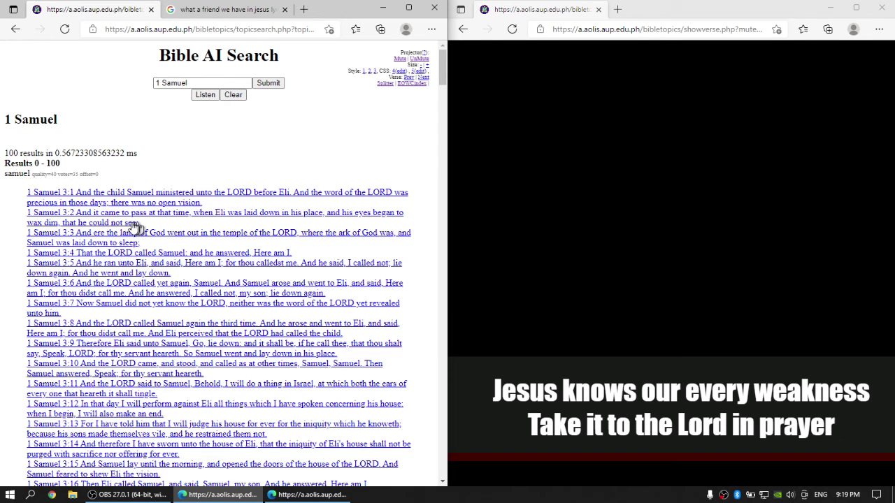
Project 1 Samuel 3:2, 3:6 and 3:8, ending on 1 Samuel 3:10.
click(138, 223)
click(124, 286)
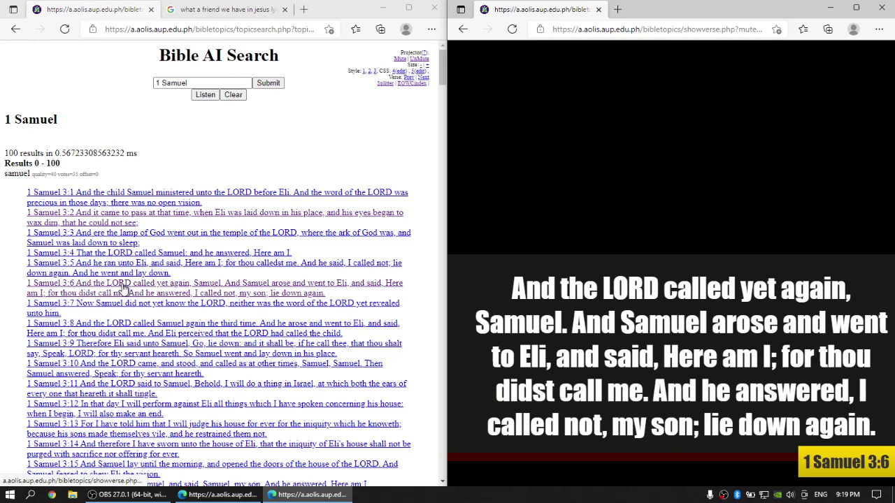
click(119, 327)
click(120, 372)
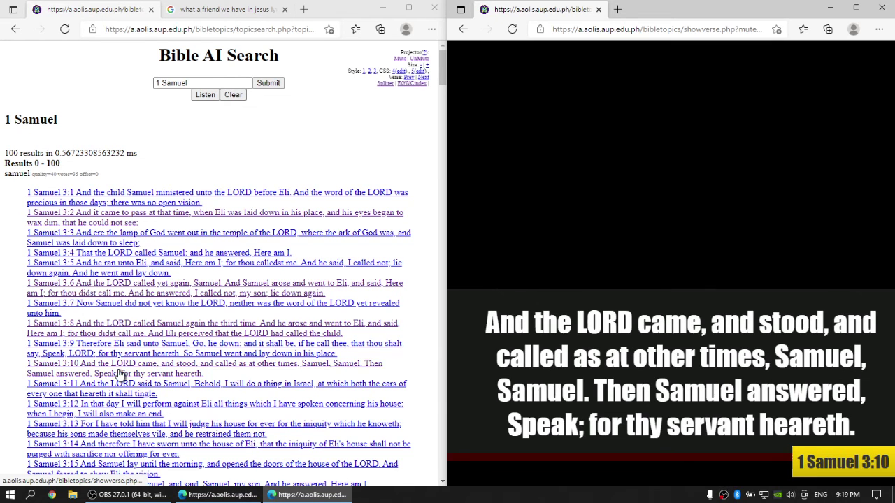
click(401, 91)
Search the Ellen G. White index for 'vaccine', then for 'virus'.
click(401, 83)
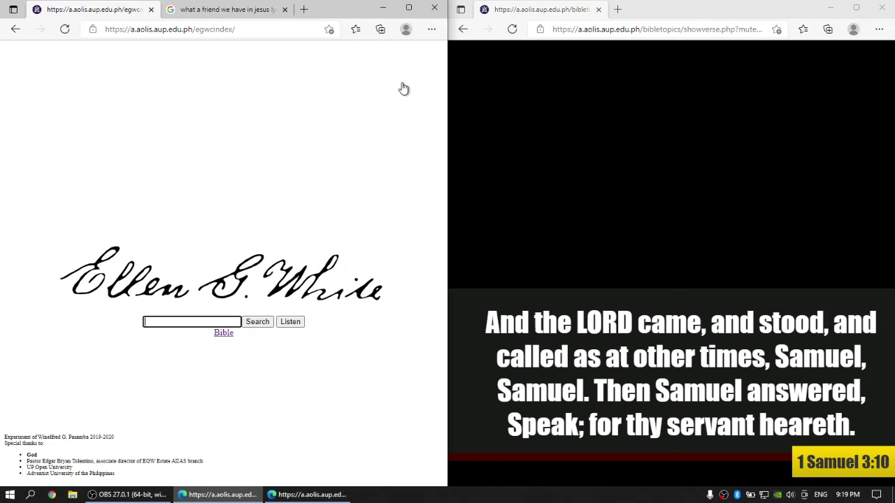
text(vaccine)
key(Return)
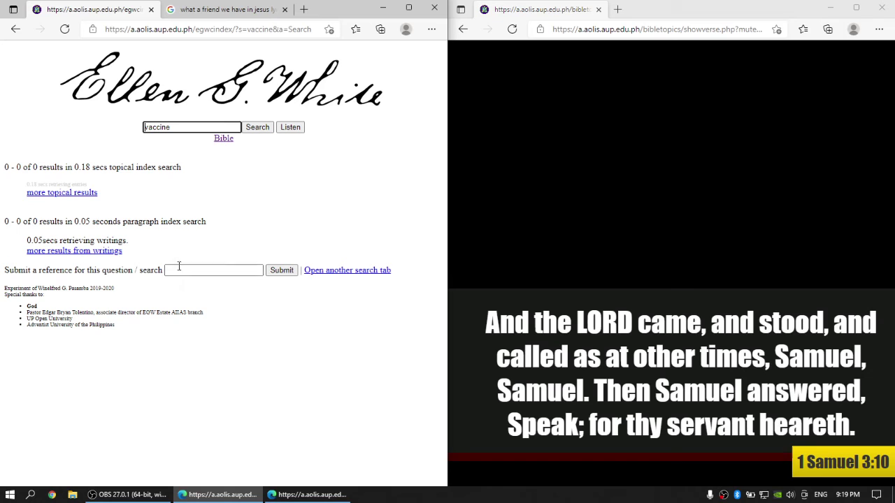
double_click(203, 129)
text(virus)
key(Return)
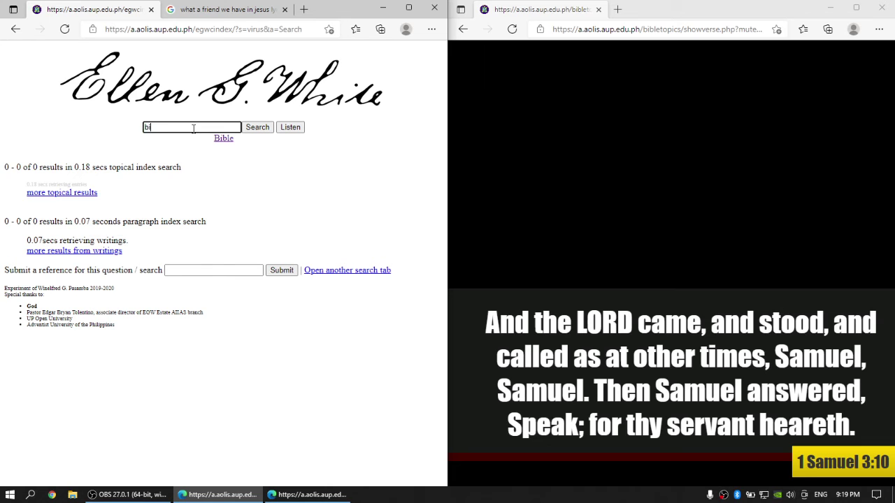
Search 'money', project the CCh 155.2 Abstracting quote, and return to Bible search.
text(money)
key(Return)
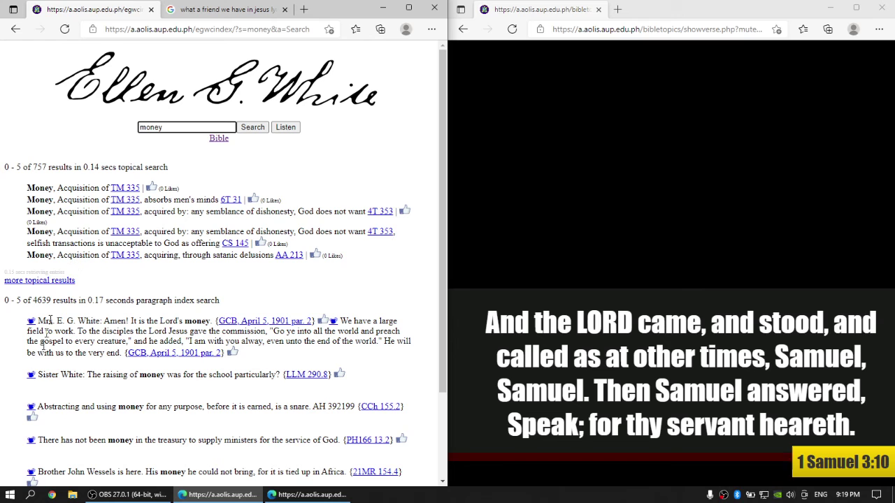
click(28, 412)
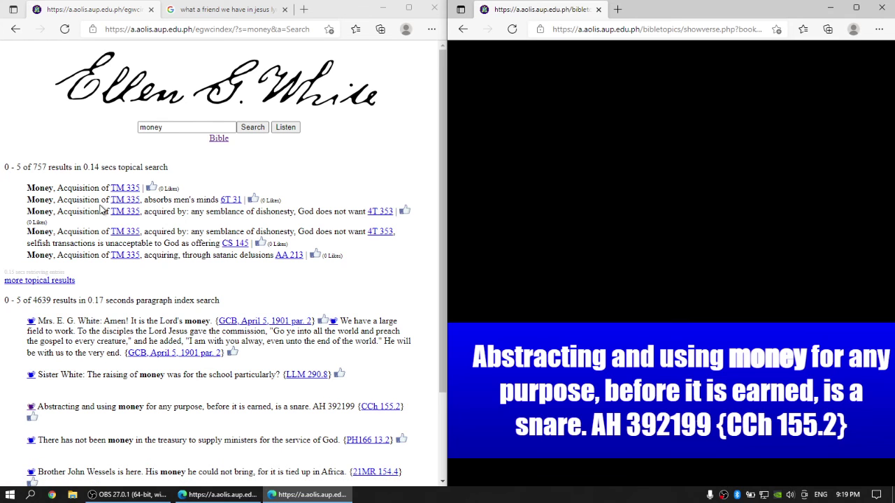
click(219, 139)
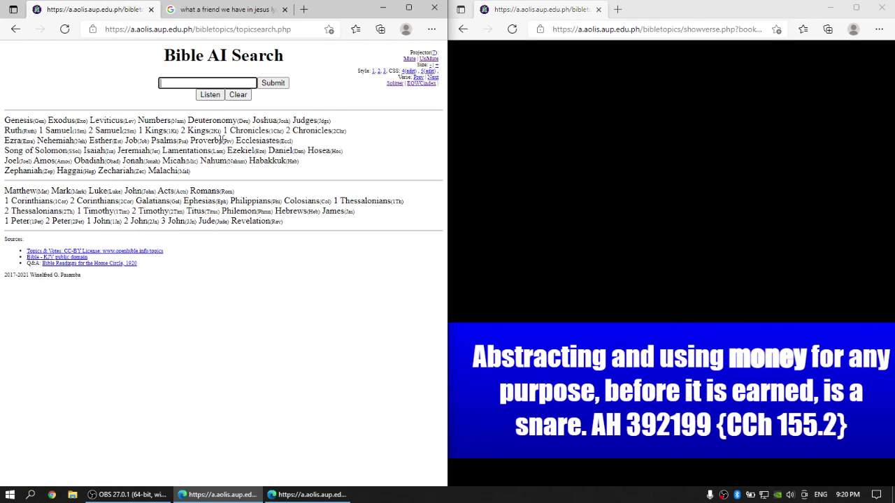
In the CSS 4 stylesheet, change the link colour from white to gray and submit.
click(412, 71)
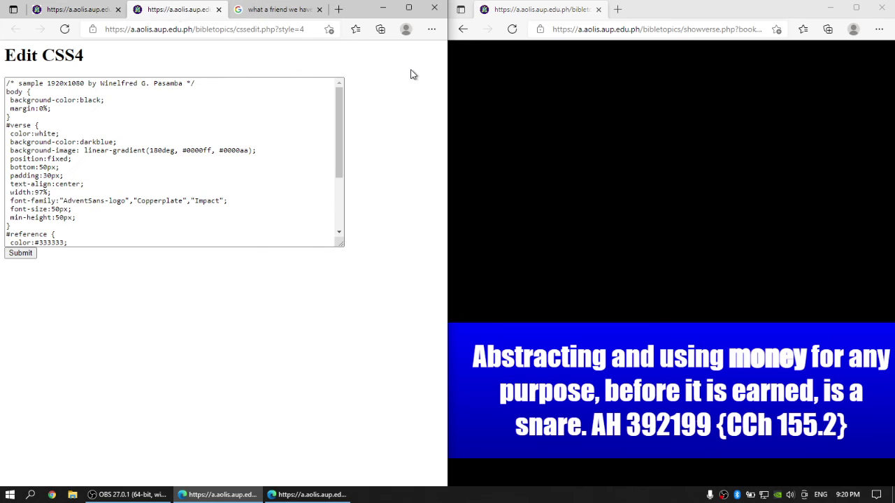
drag(338, 118, 335, 91)
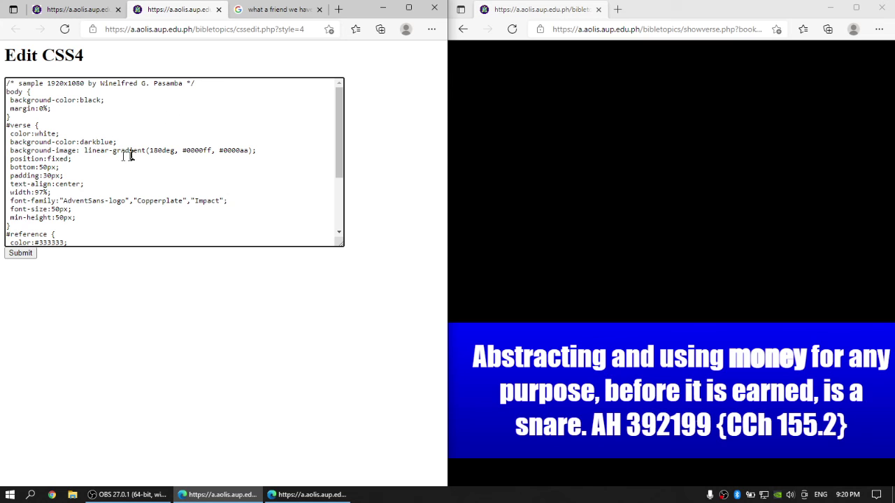
scroll(264, 167, down, 3)
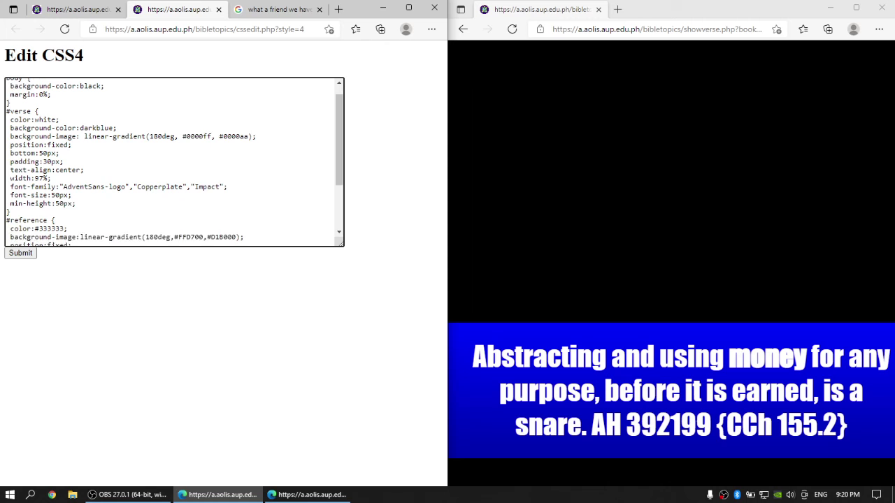
scroll(221, 193, down, 2)
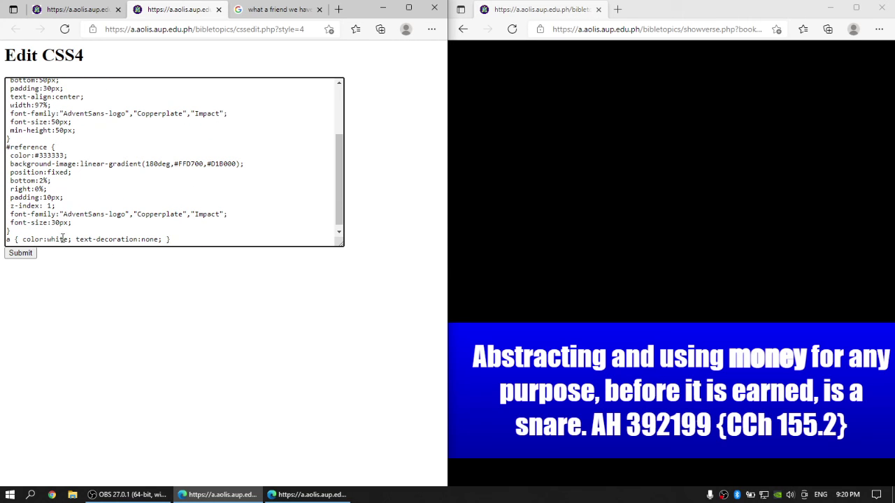
double_click(63, 239)
click(62, 239)
key(BackSpace)
key(BackSpace)
key(BackSpace)
key(BackSpace)
key(BackSpace)
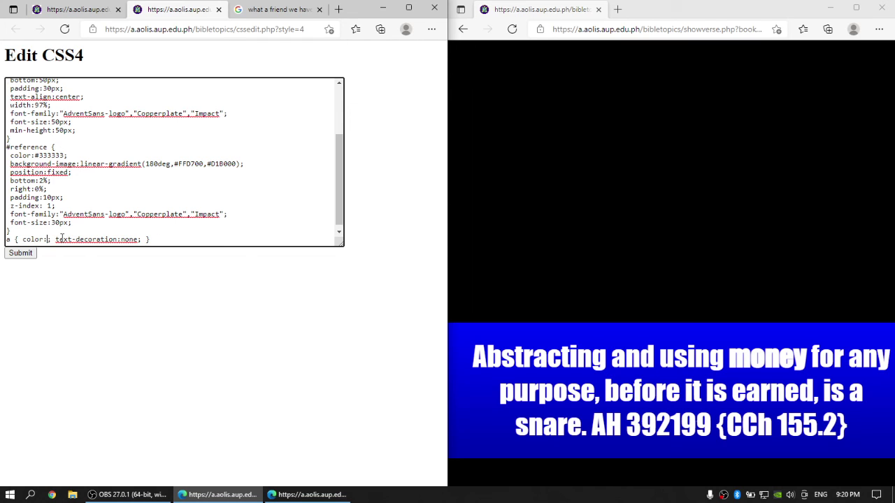
text(gray)
click(18, 255)
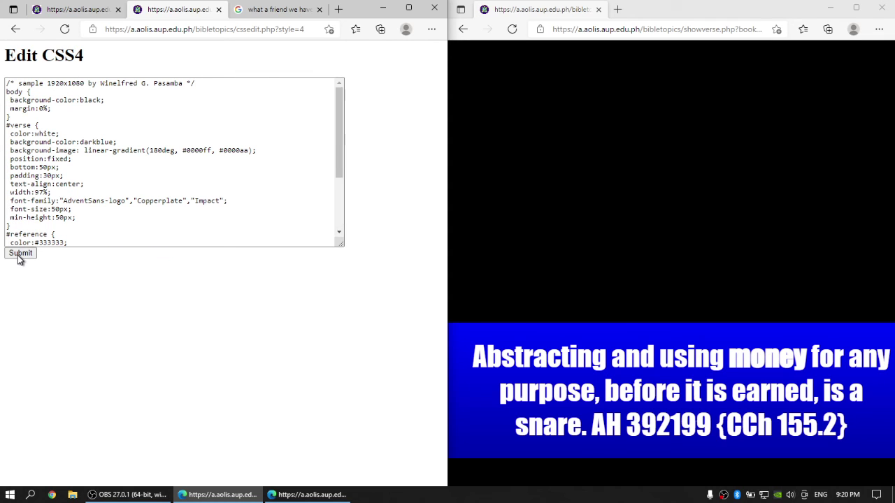
Reload the projector window to show the gray reference, then return to the search tab.
click(557, 111)
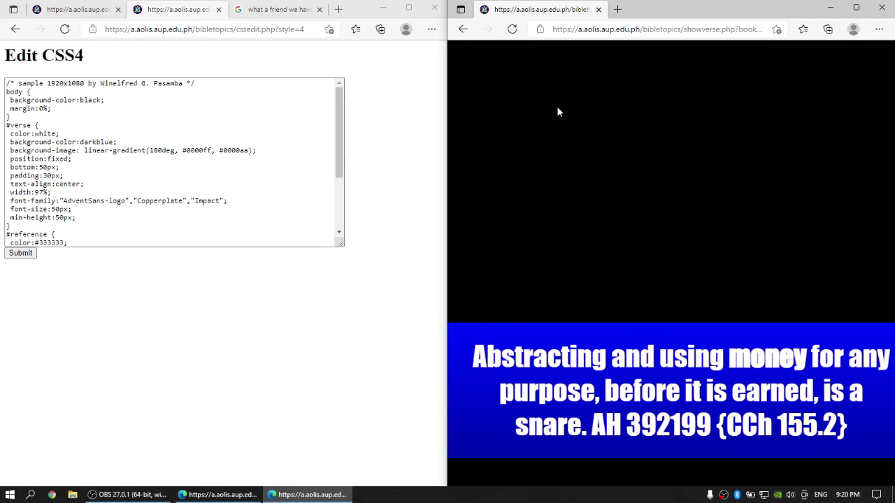
click(511, 31)
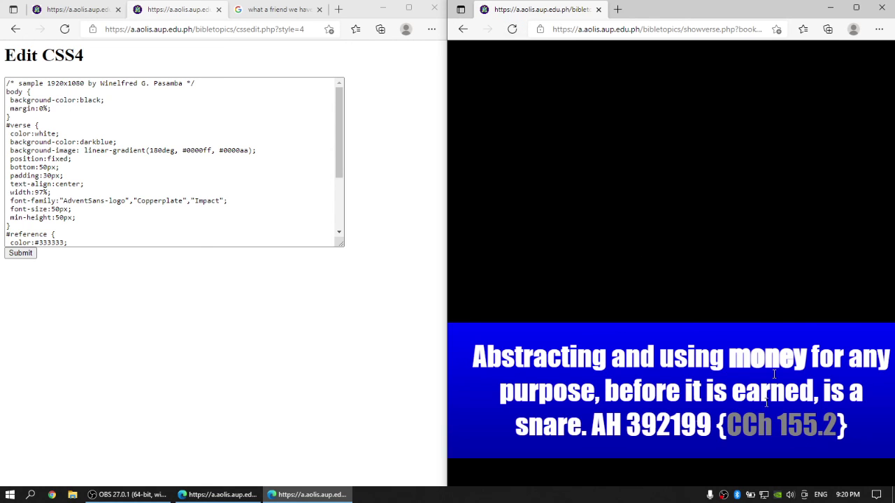
click(28, 167)
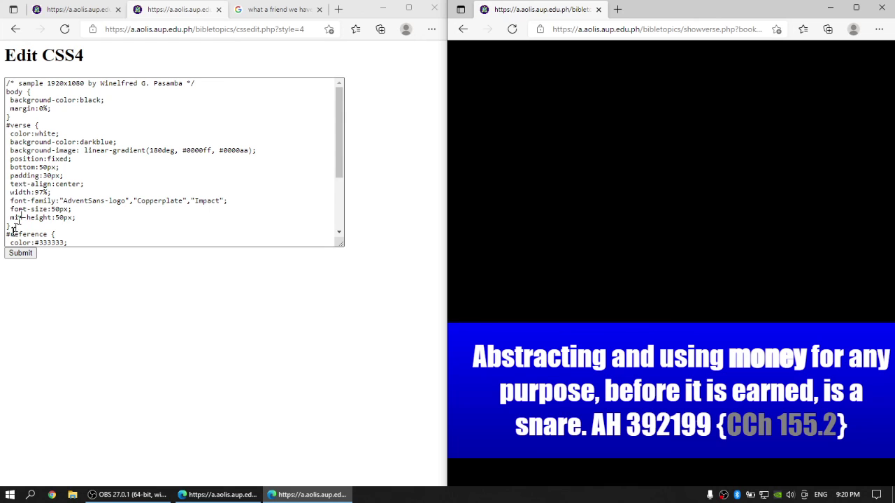
click(89, 10)
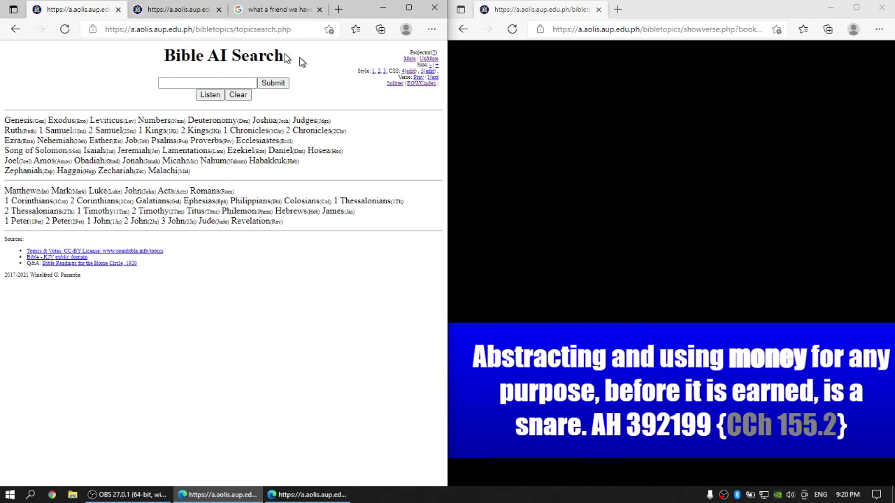
Apply CSS style 5 to the projector, giving the CCh 155.2 quote a dark grey band.
click(428, 72)
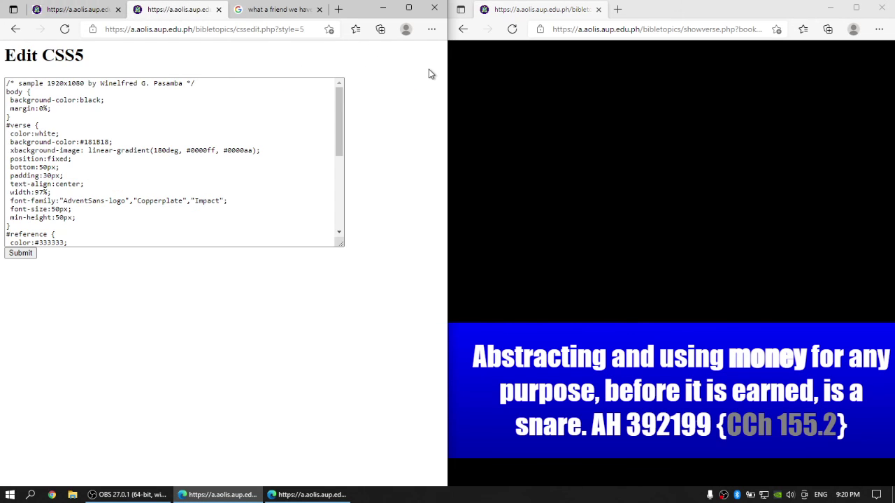
click(98, 10)
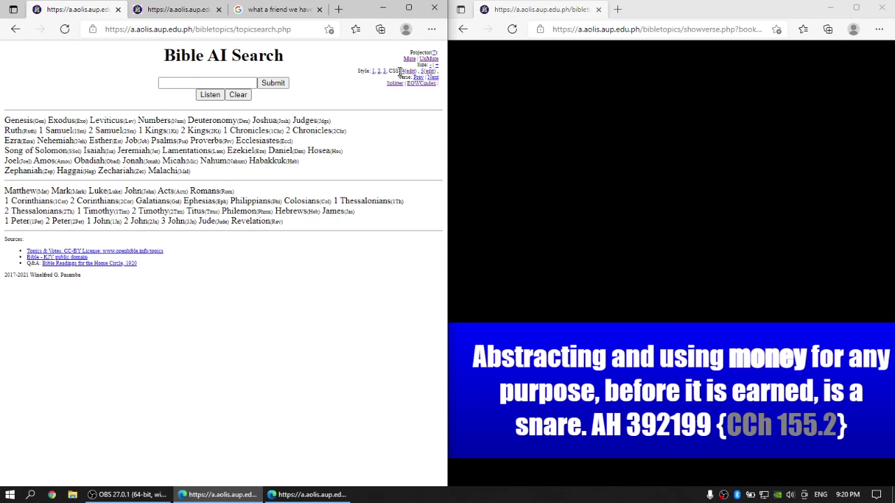
click(587, 112)
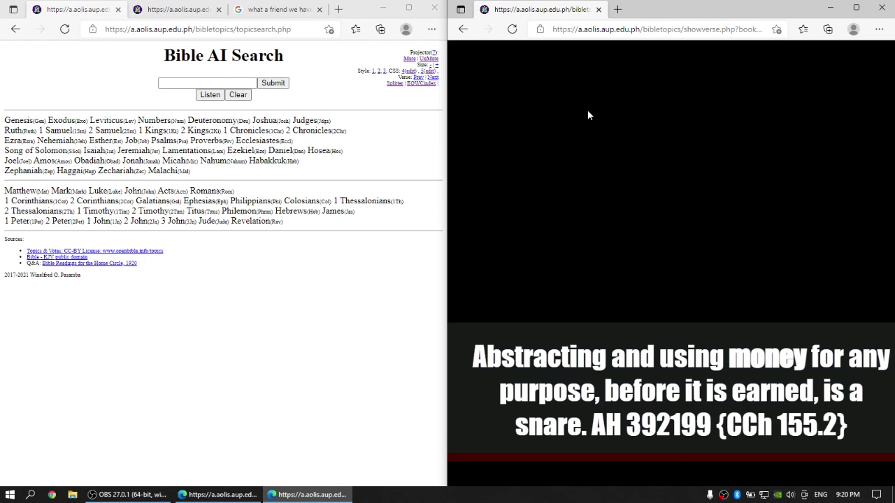
right_click(509, 169)
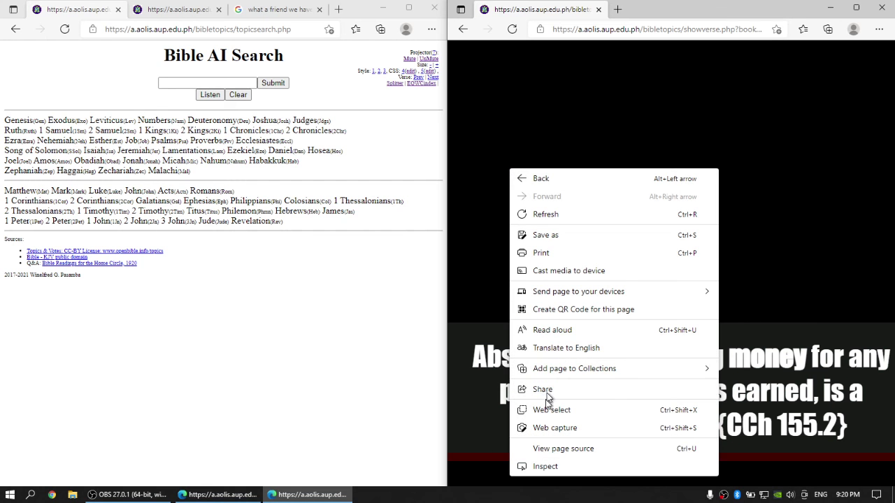